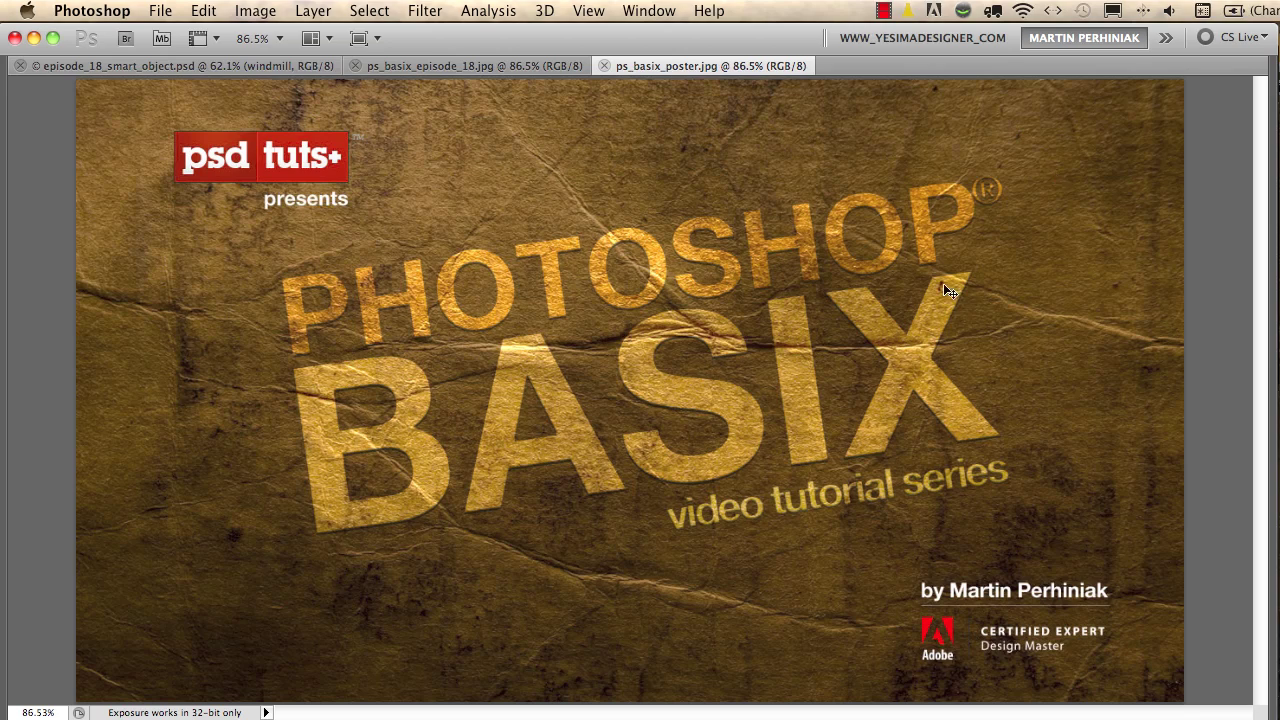
- Close ps_basix_poster.jpg and ps_basix_episode_18.jpg, leaving episode_18_smart_object.psd open
key(super+w)
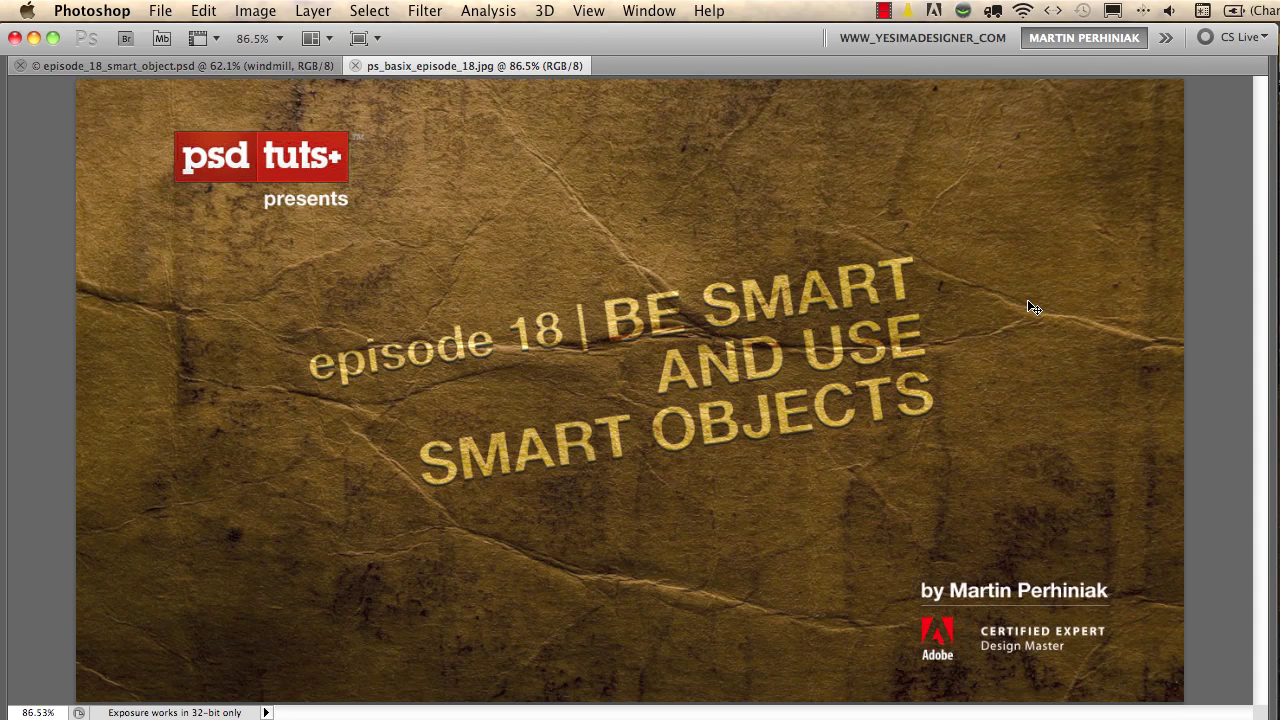
key(super+w)
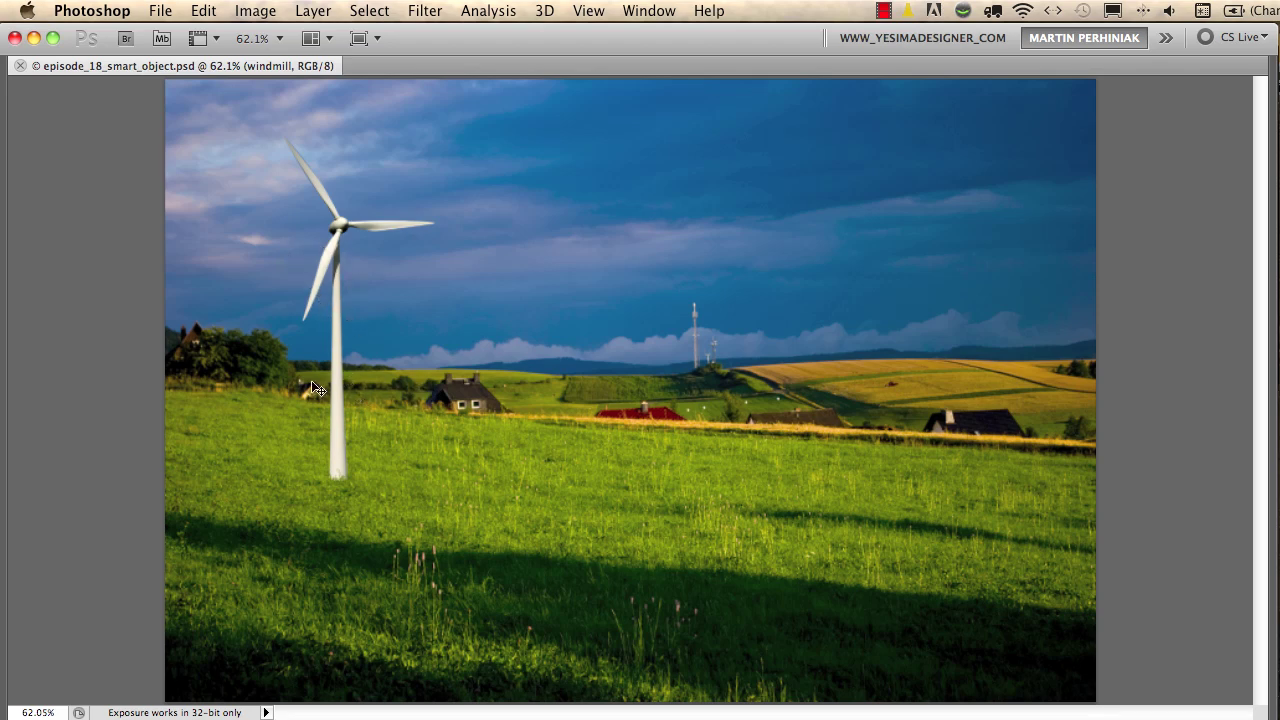
- Restore the panels, convert the windmill layer to a smart object, and use Medium layer thumbnails
key(Tab)
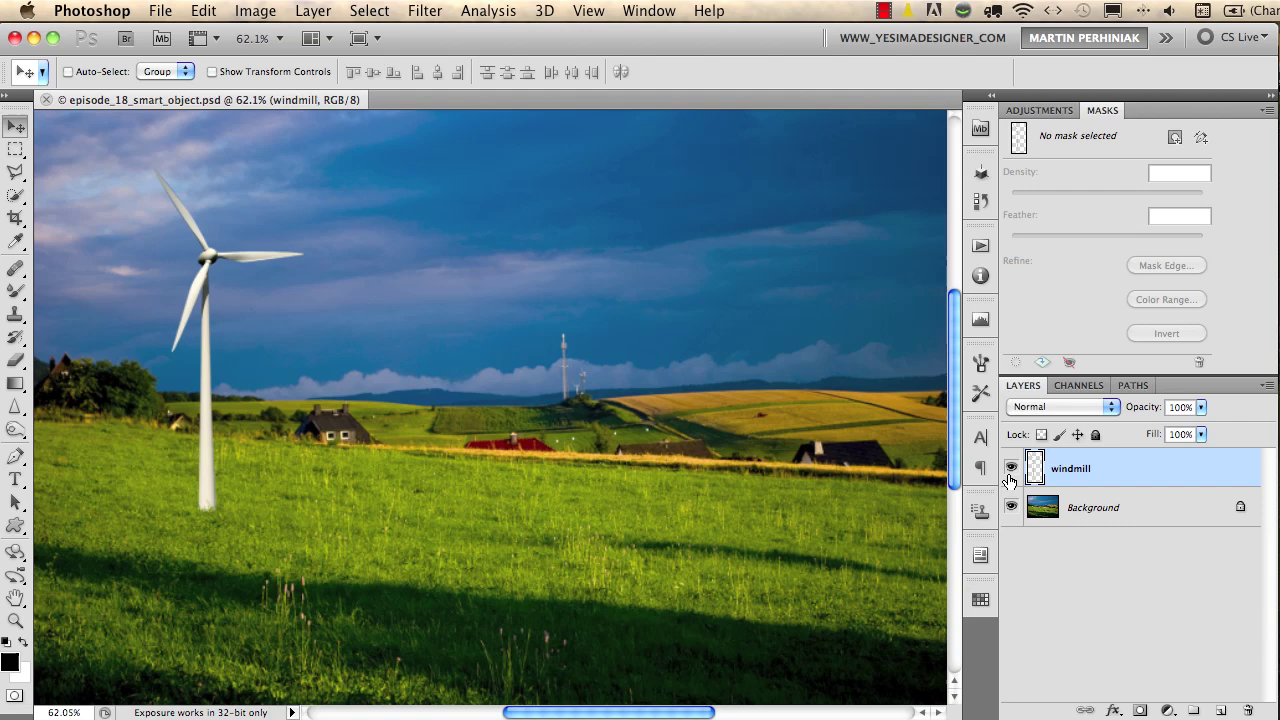
click(1011, 470)
click(1008, 469)
right_click(1106, 468)
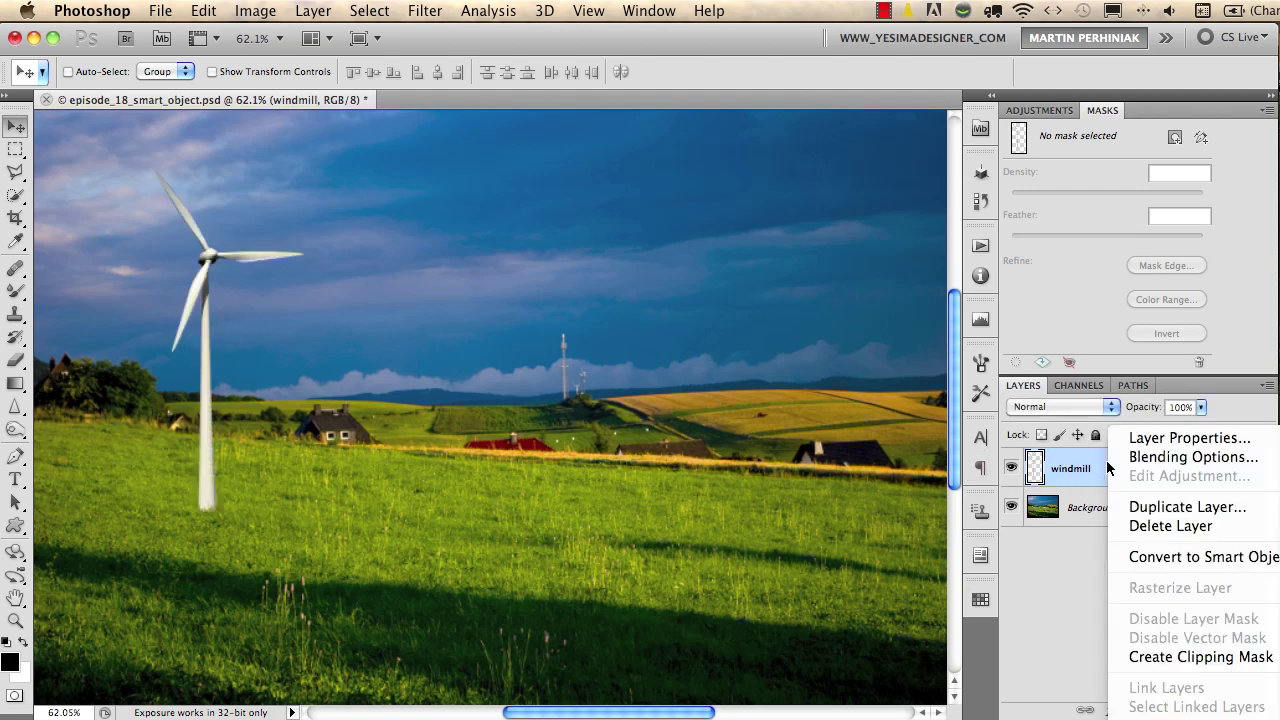
click(1160, 563)
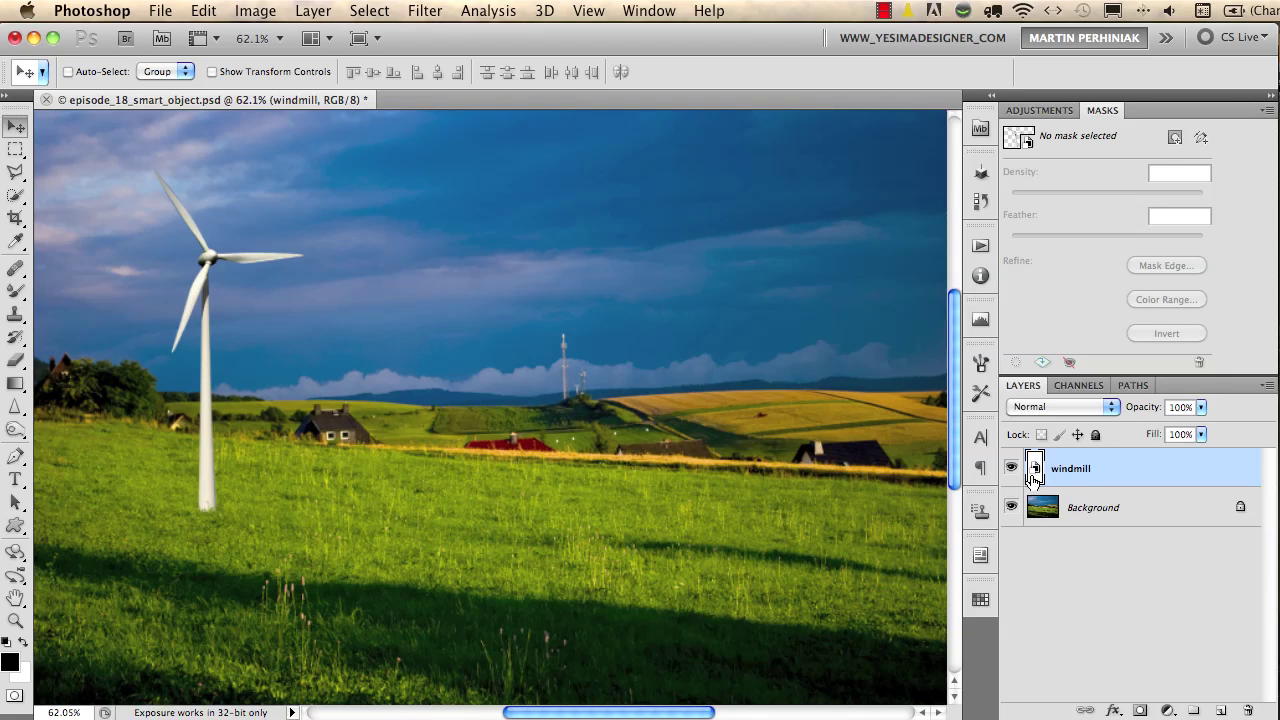
right_click(1050, 550)
click(1090, 592)
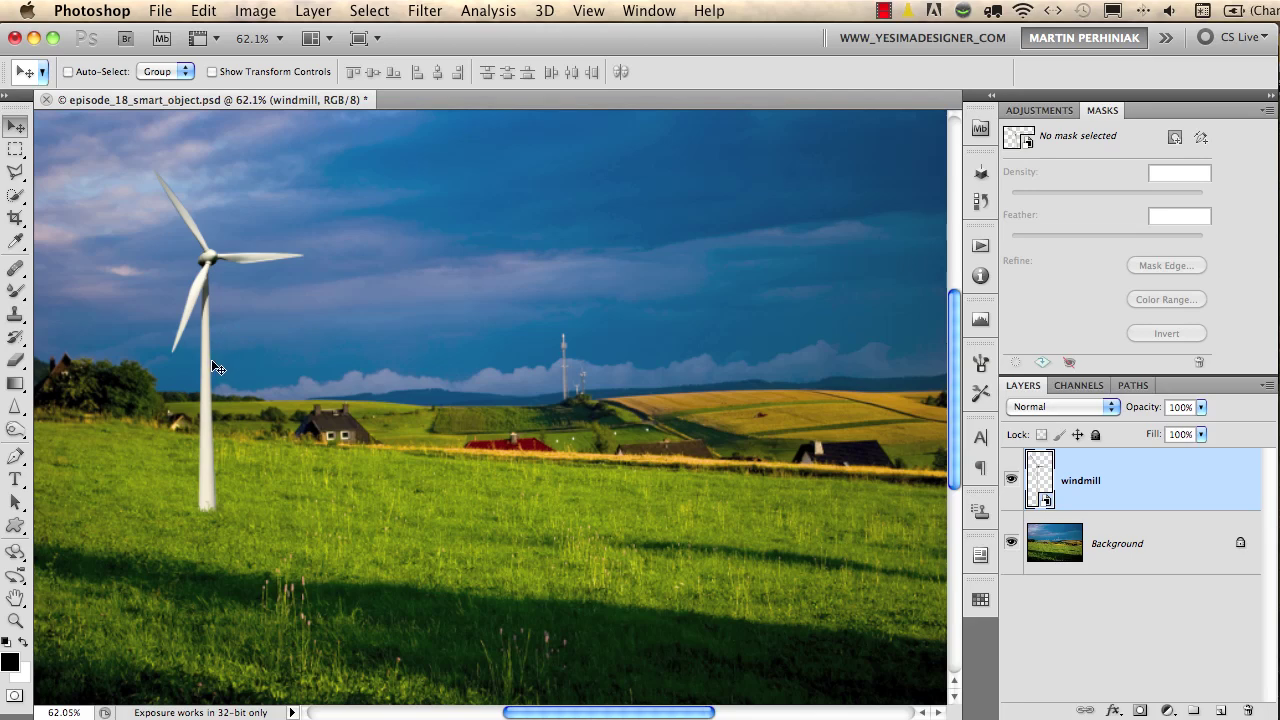
- Alt-drag a windmill copy to the right, rasterize the windmill copy layer, then reselect the original
drag(213, 368, 390, 366)
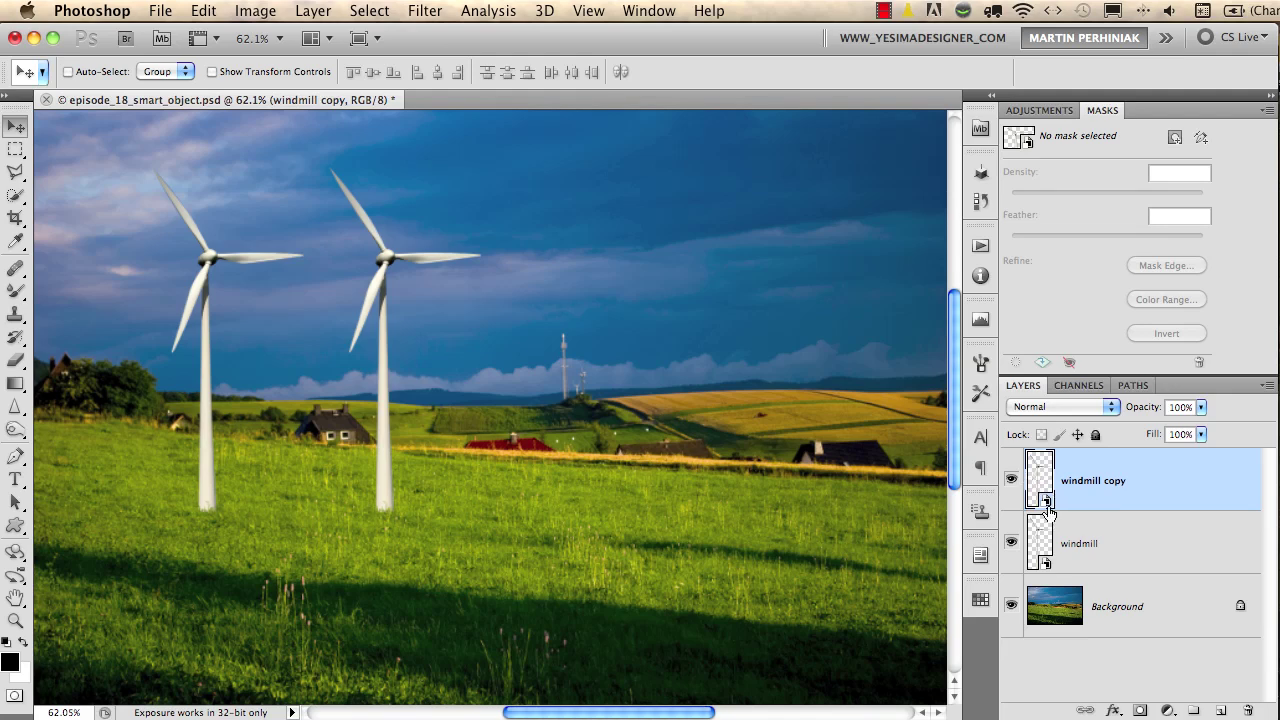
right_click(1062, 465)
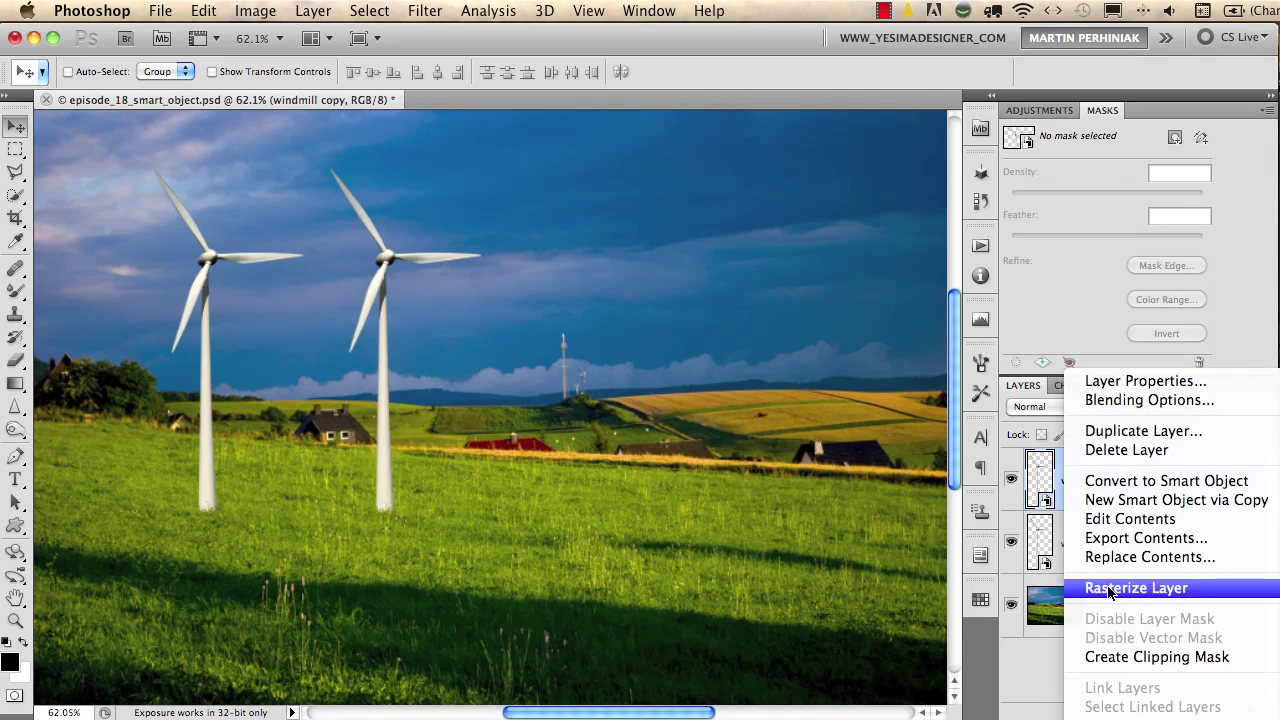
click(1107, 590)
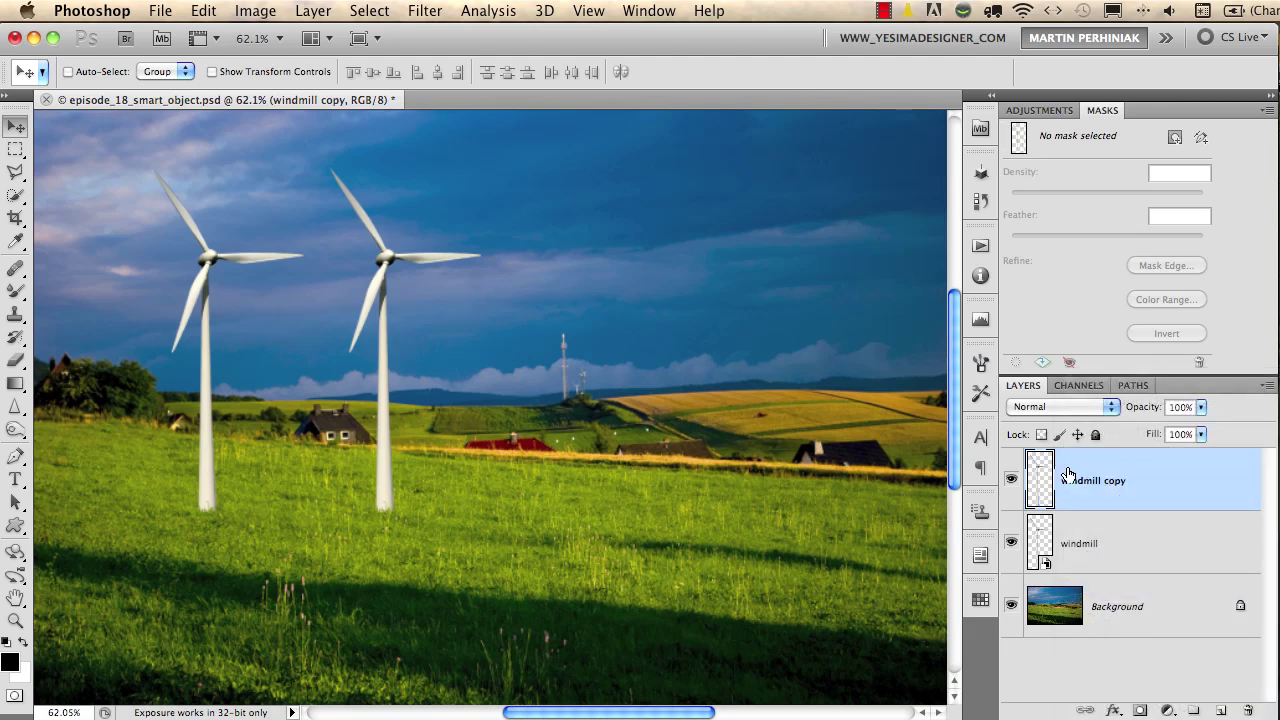
click(1039, 541)
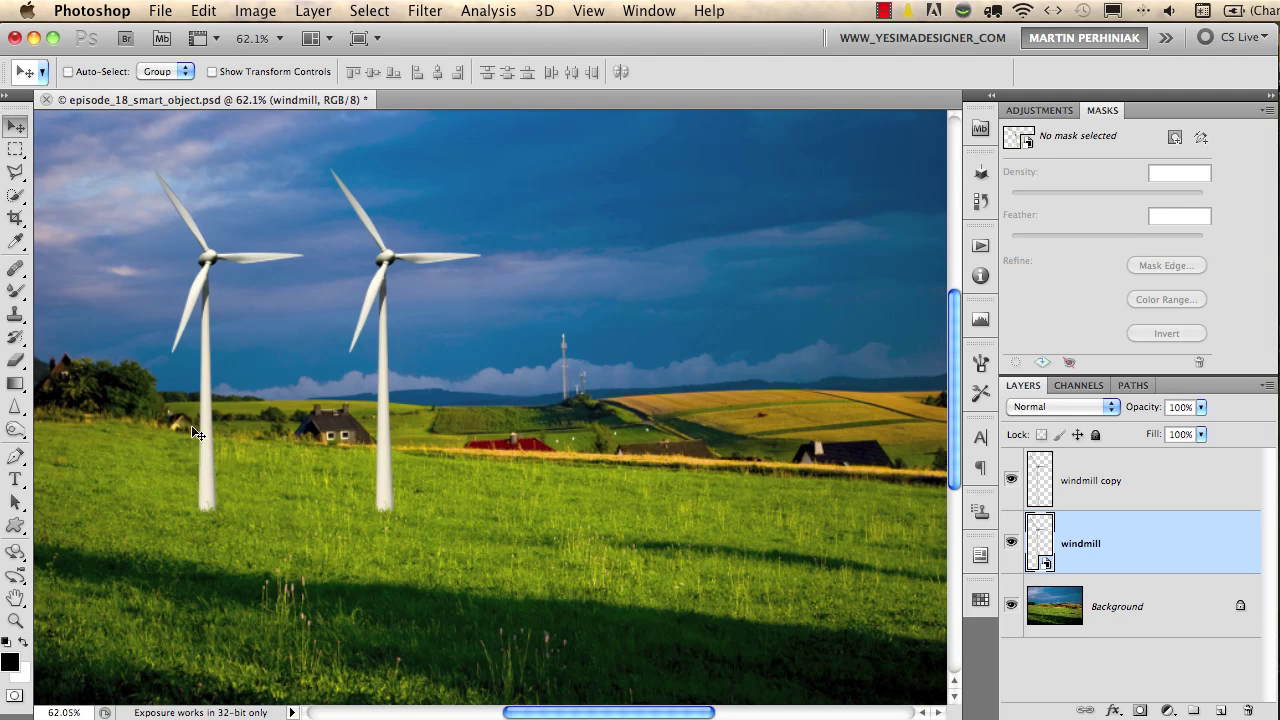
key(b)
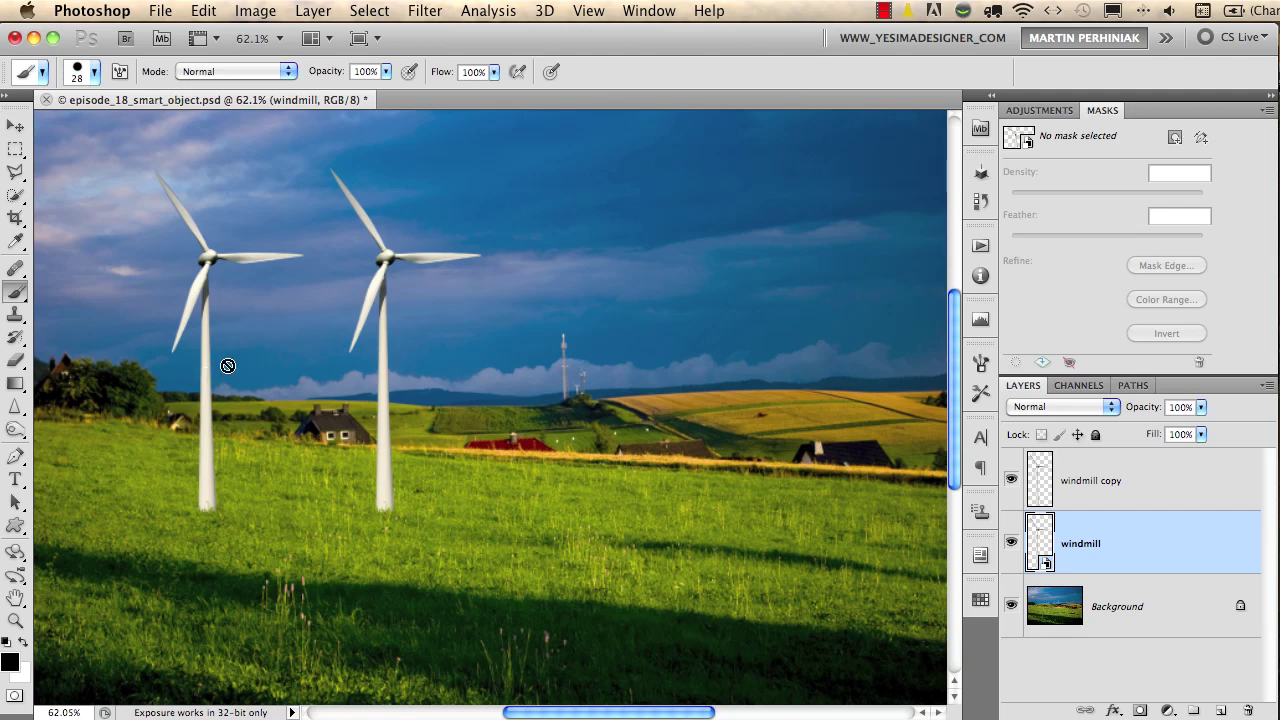
click(1090, 480)
mouse_move(360, 316)
mouse_down()
mouse_move(395, 355)
mouse_move(386, 382)
mouse_up()
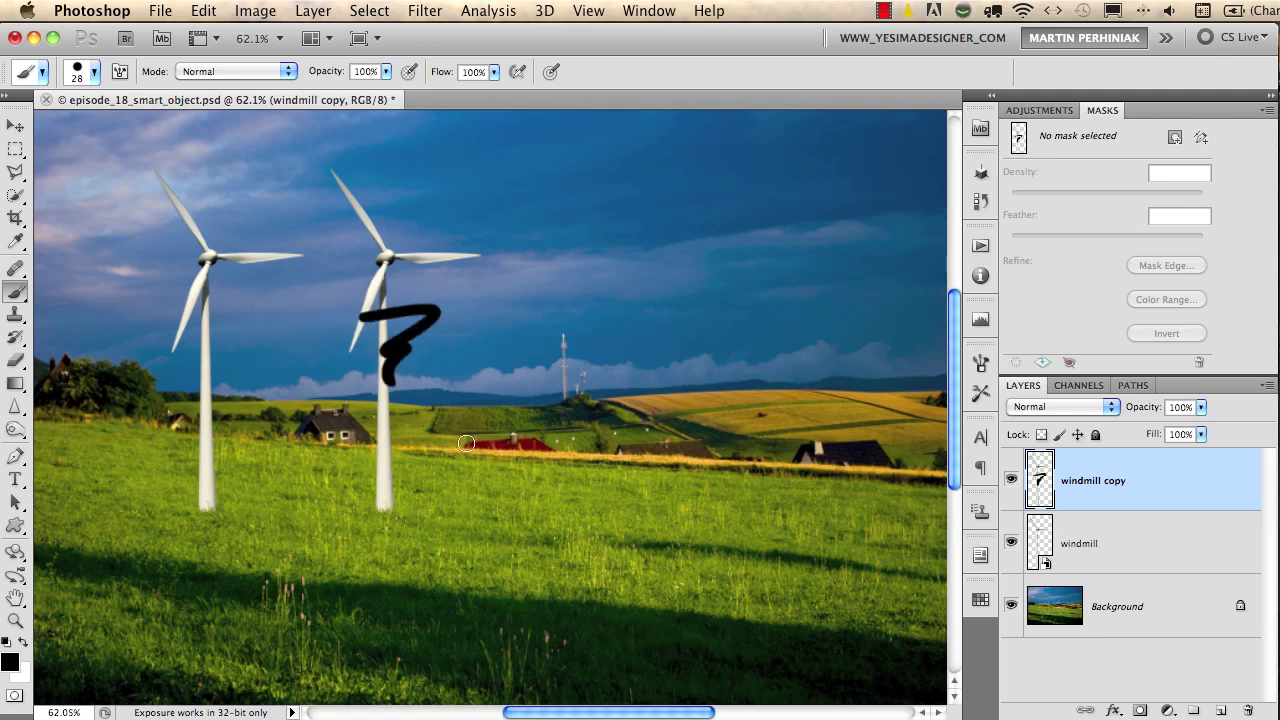
key(super+z)
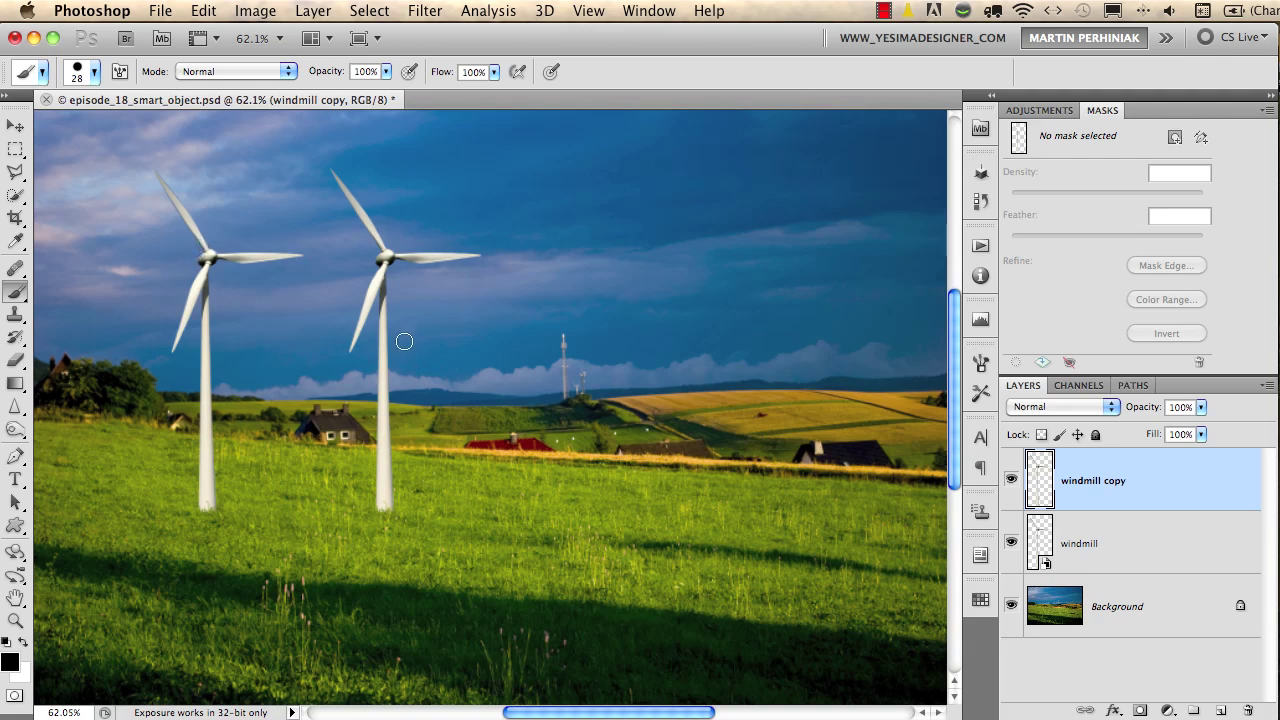
- Scale both windmill layers down to 23.53% and move them onto the horizon
scroll(352, 372, up, 2)
drag(349, 369, 423, 399)
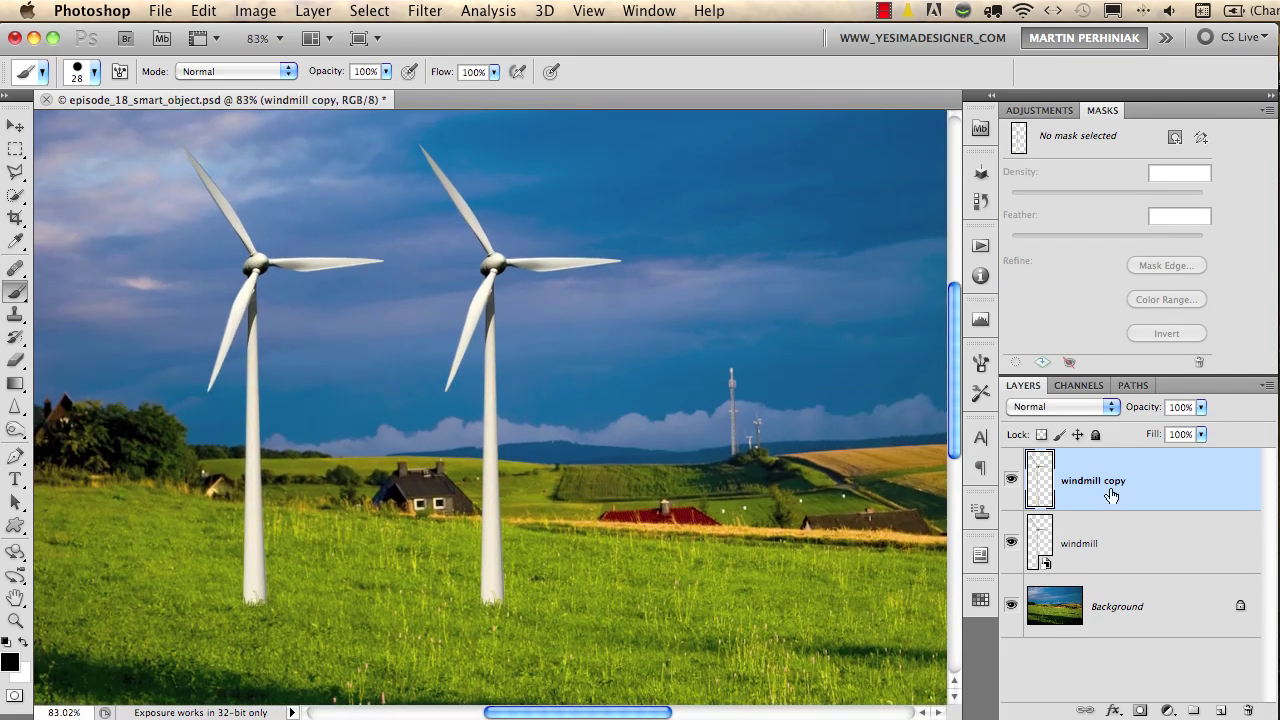
shift+click(1090, 545)
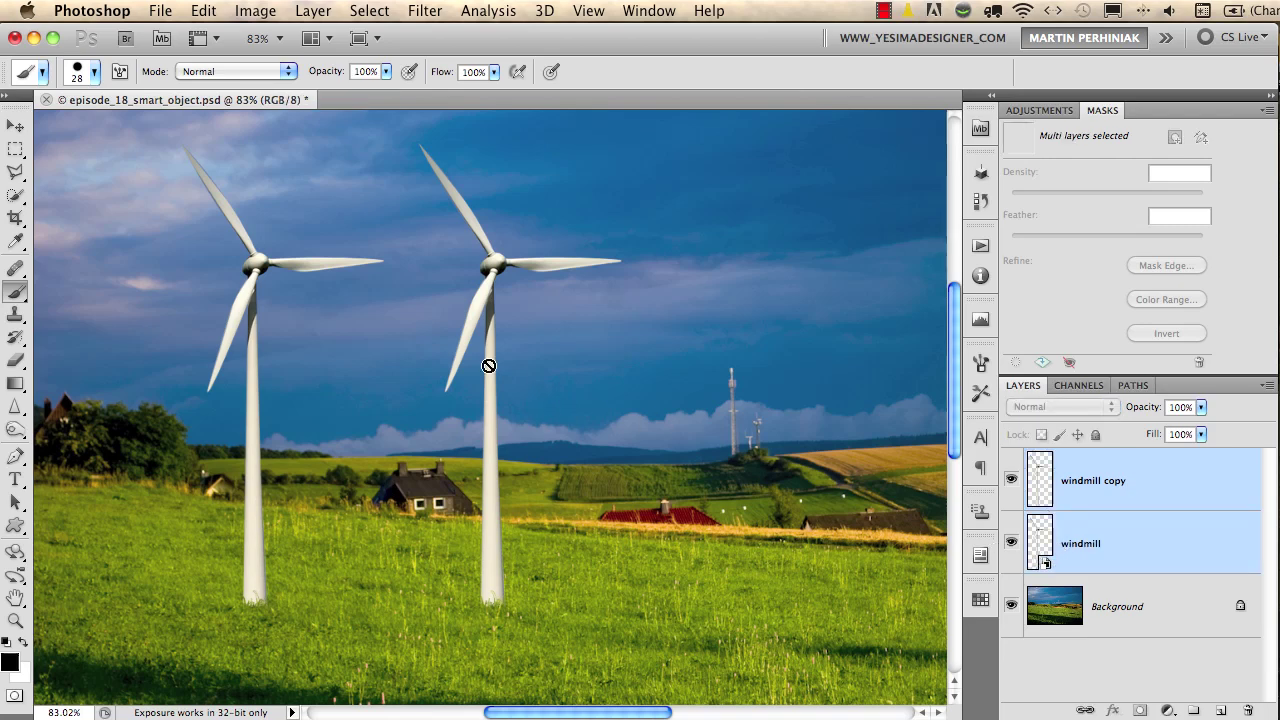
key(super+t)
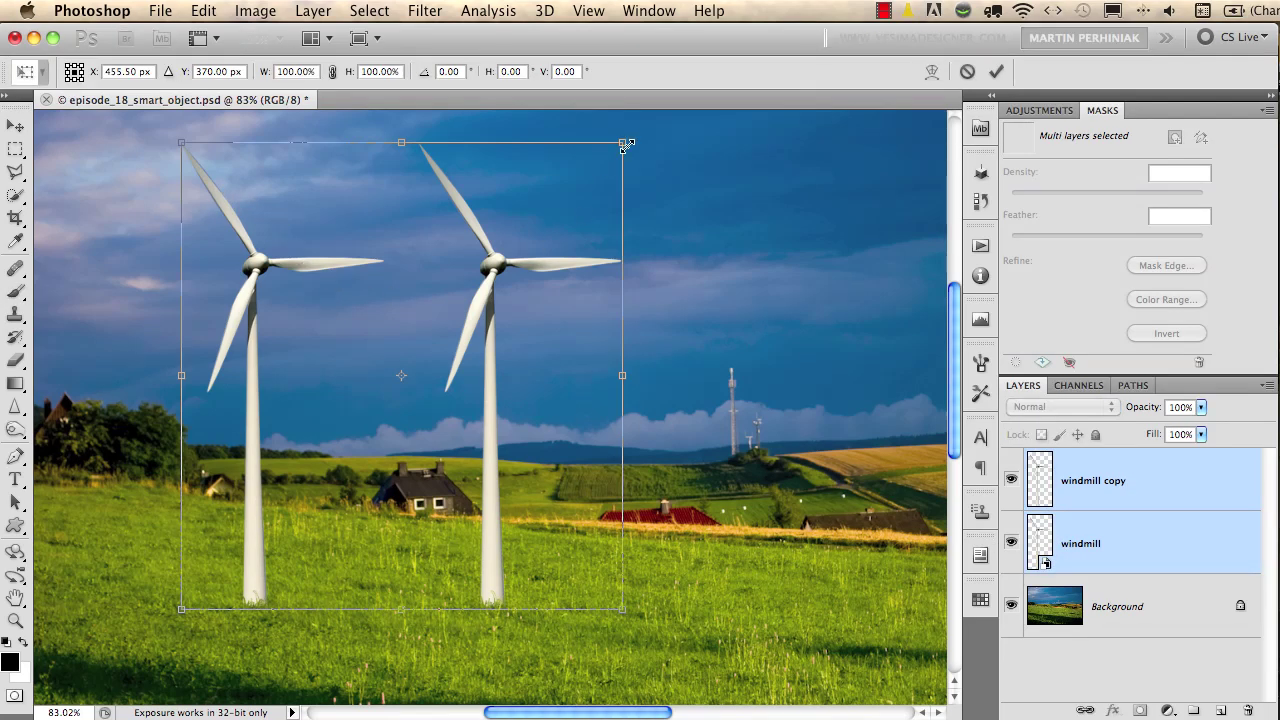
drag(622, 142, 423, 345)
key(Return)
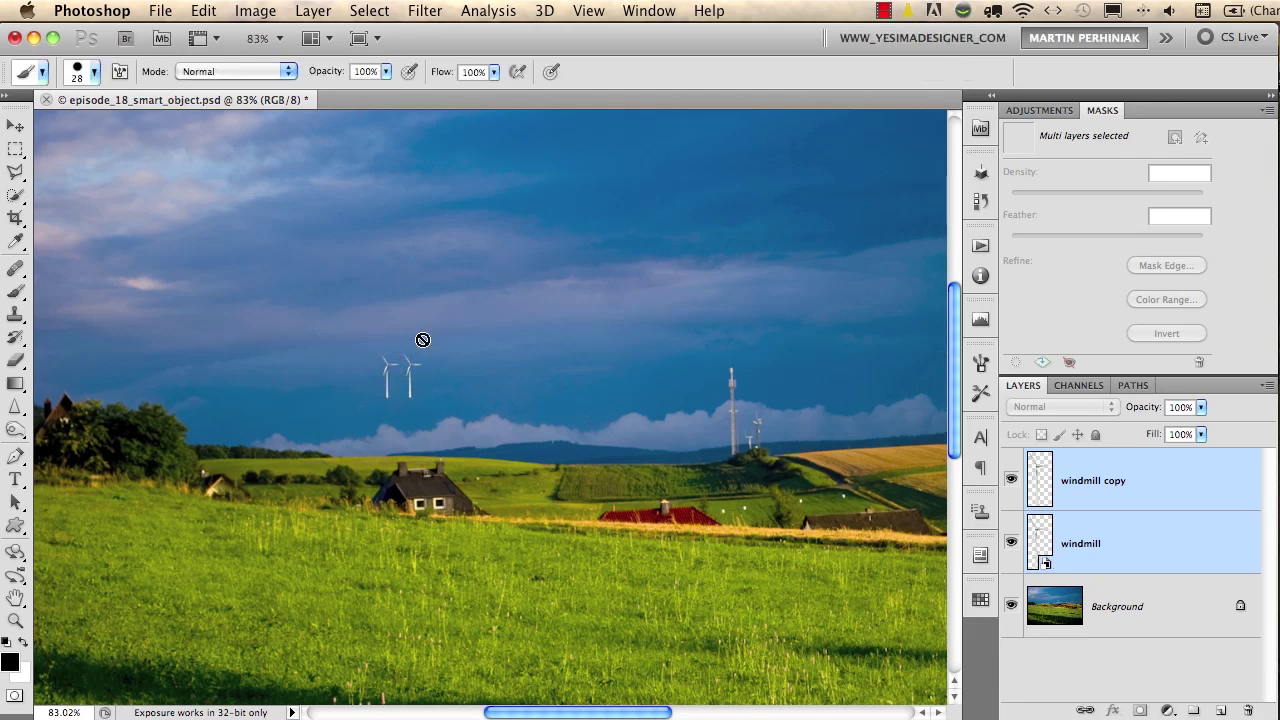
key(v)
drag(446, 399, 446, 458)
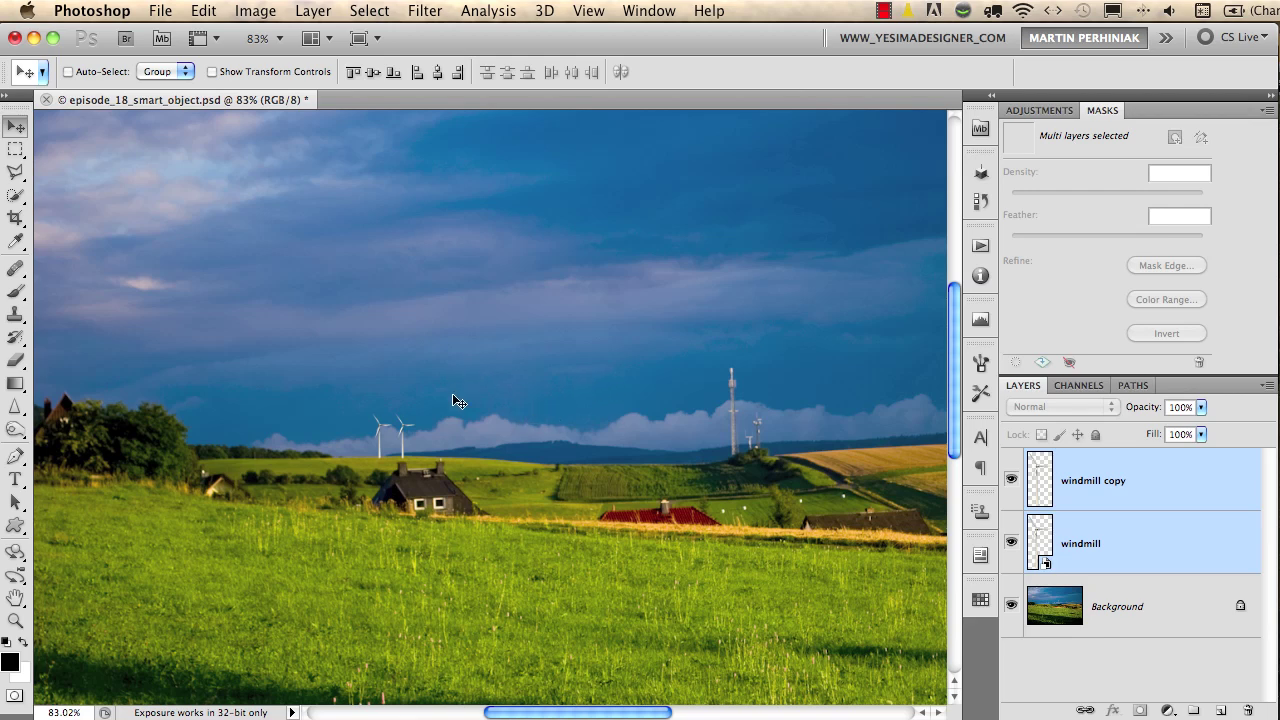
- Scale both tiny windmills back up to large size, leaving the rasterized copy blurry
key(ctrl+t)
drag(425, 405, 715, 231)
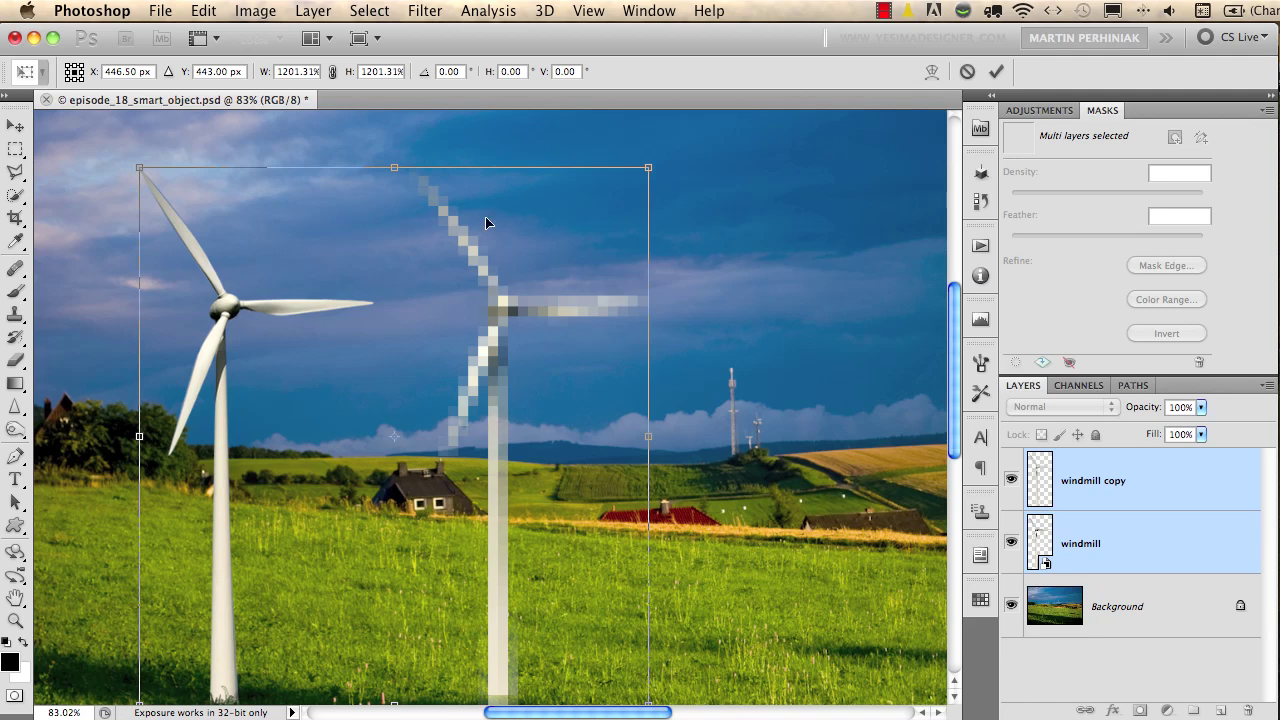
key(Return)
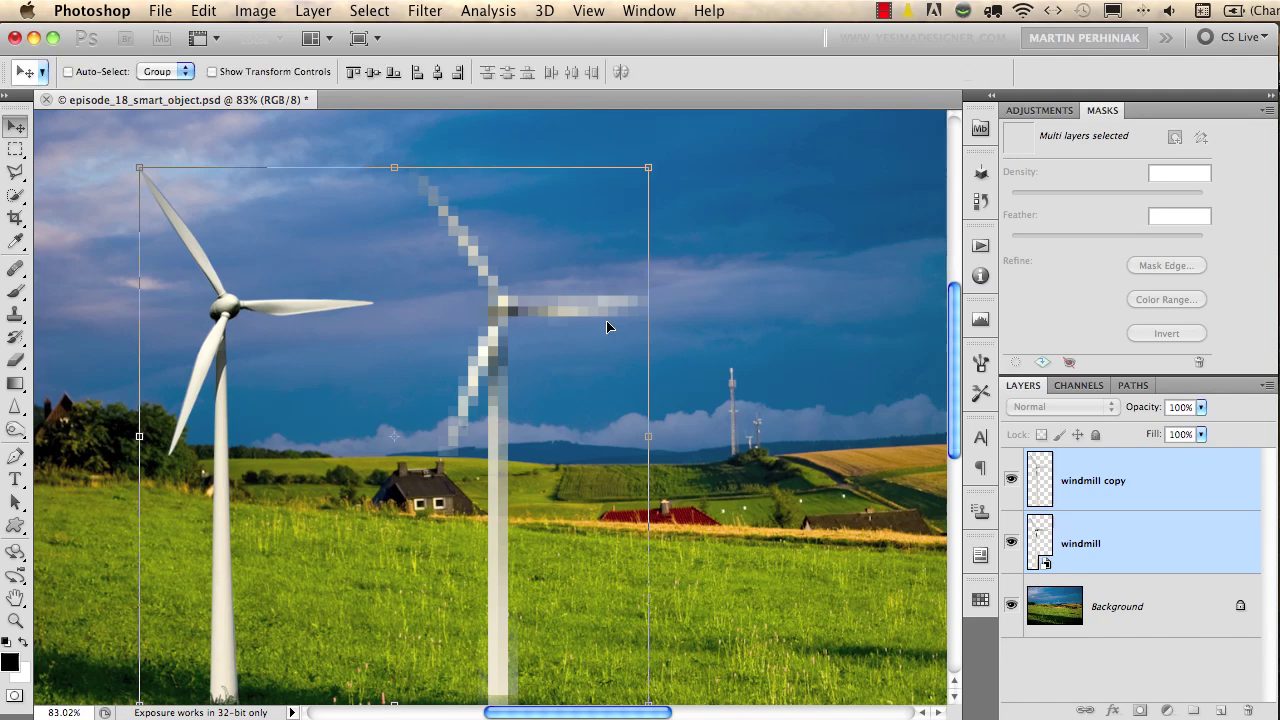
scroll(651, 412, left, 3)
scroll(651, 412, down, 2)
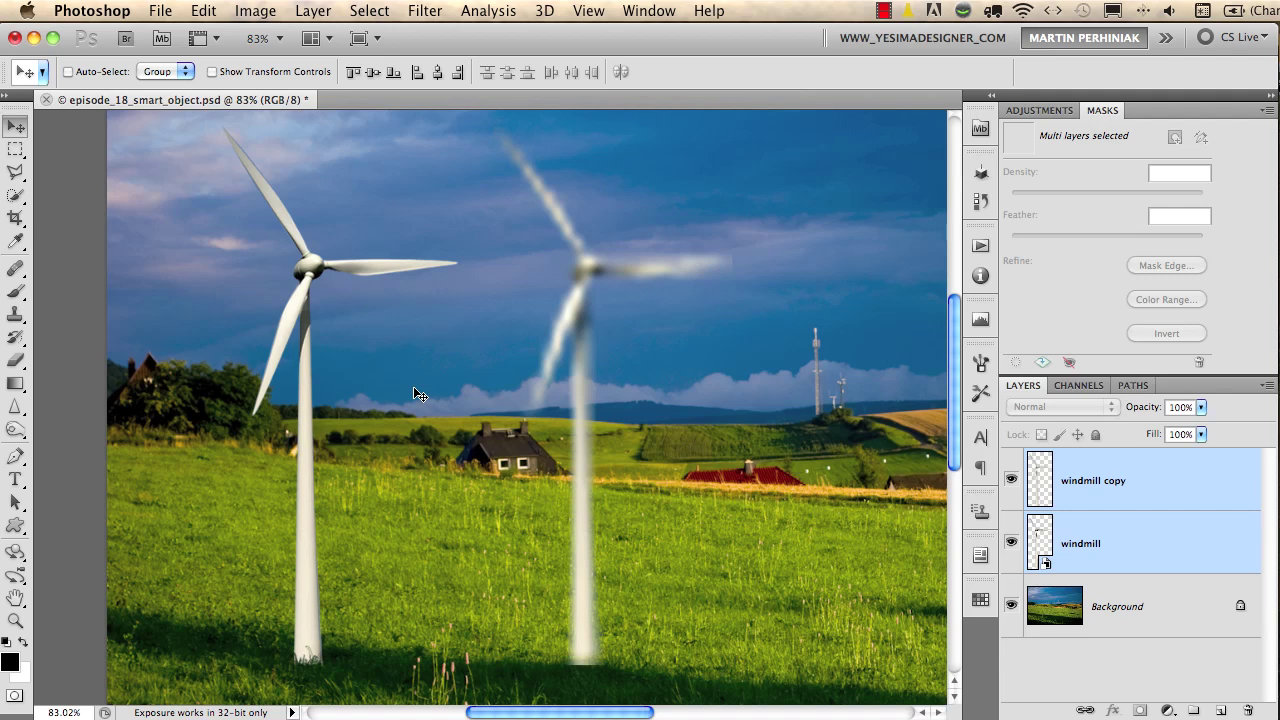
- Delete the blurry windmill copy layer and move the smart-object windmill up and right
click(1130, 478)
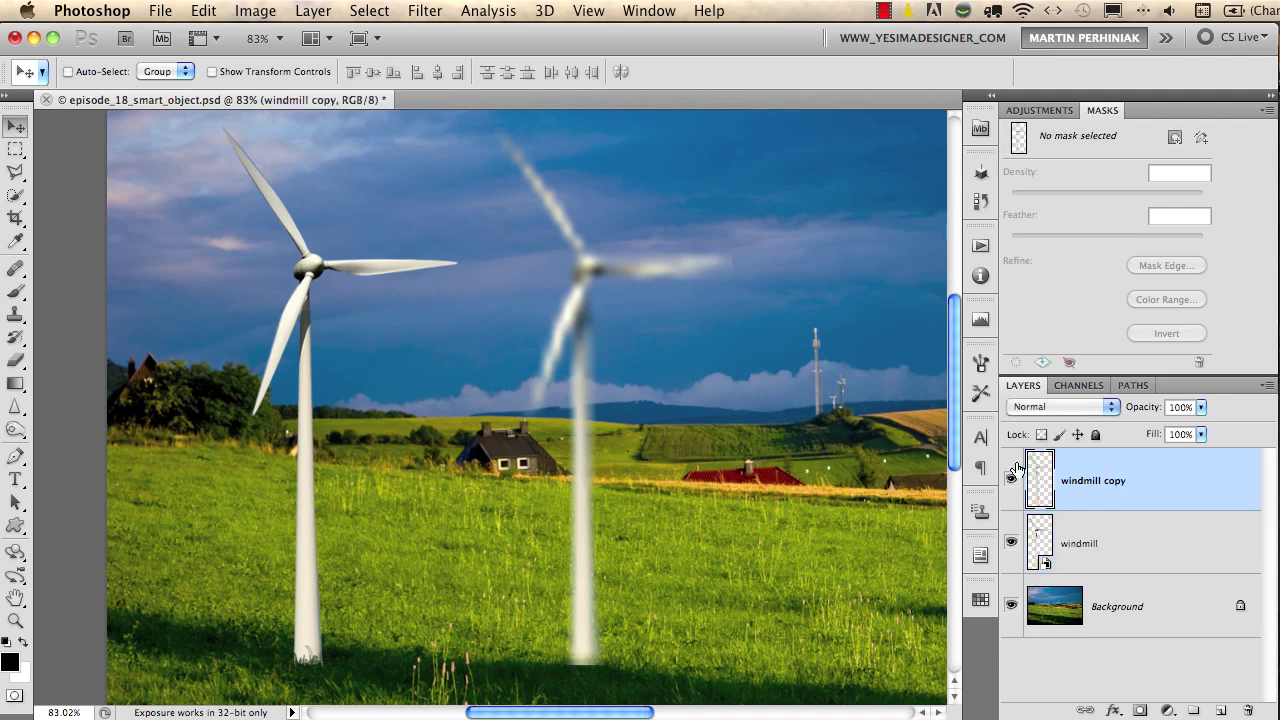
key(BackSpace)
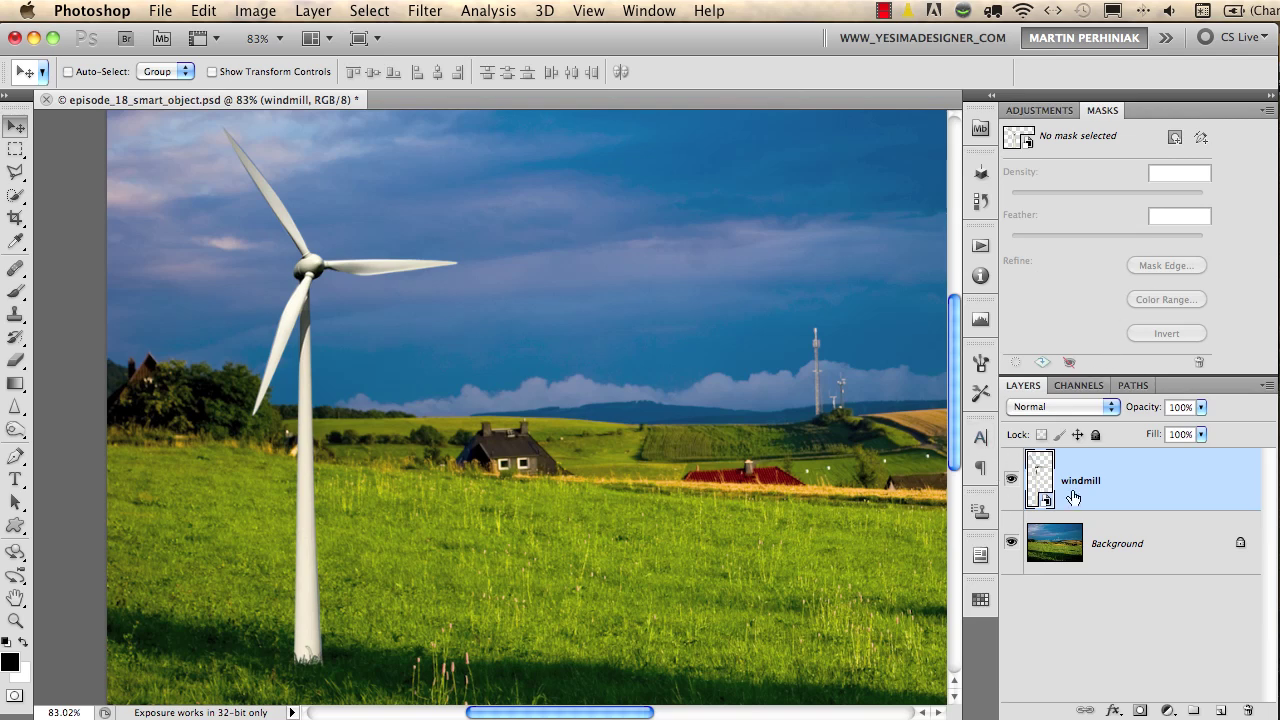
drag(616, 610, 640, 572)
scroll(643, 573, right, 3)
scroll(643, 573, up, 3)
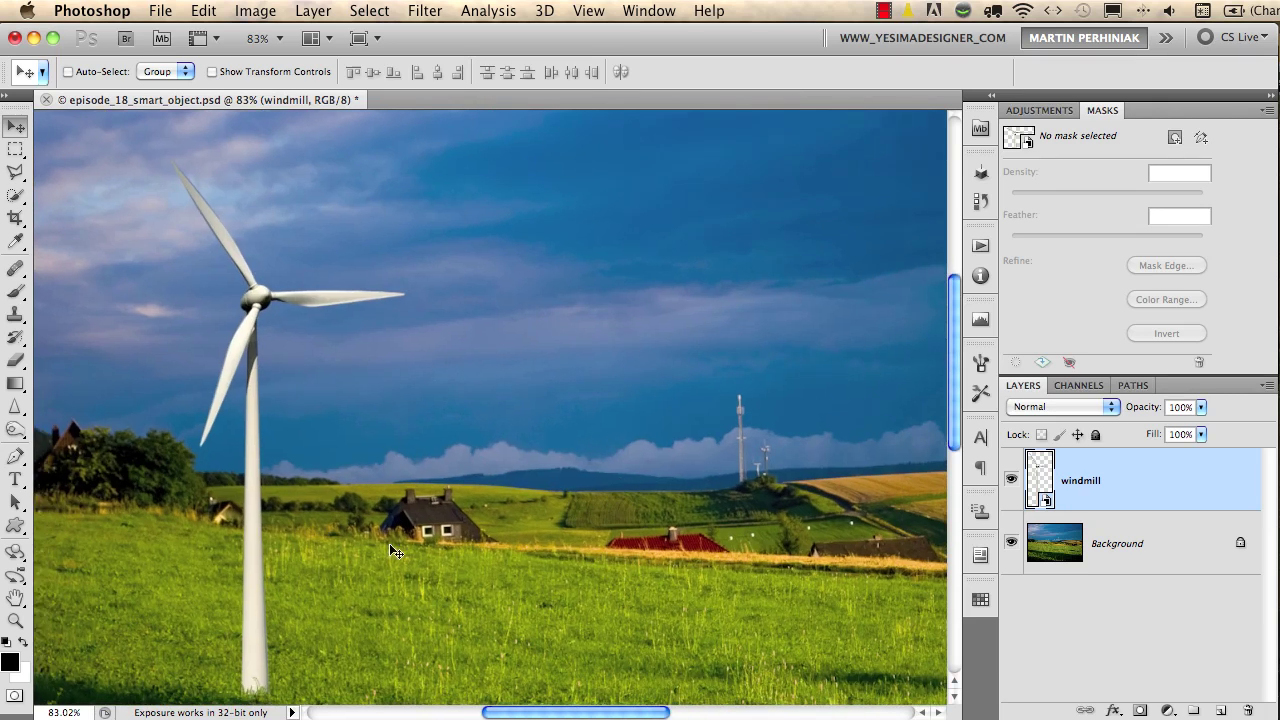
- Duplicate the windmill to the right, shrink the copy to about 37%, and place it on the horizon
drag(241, 546, 446, 463)
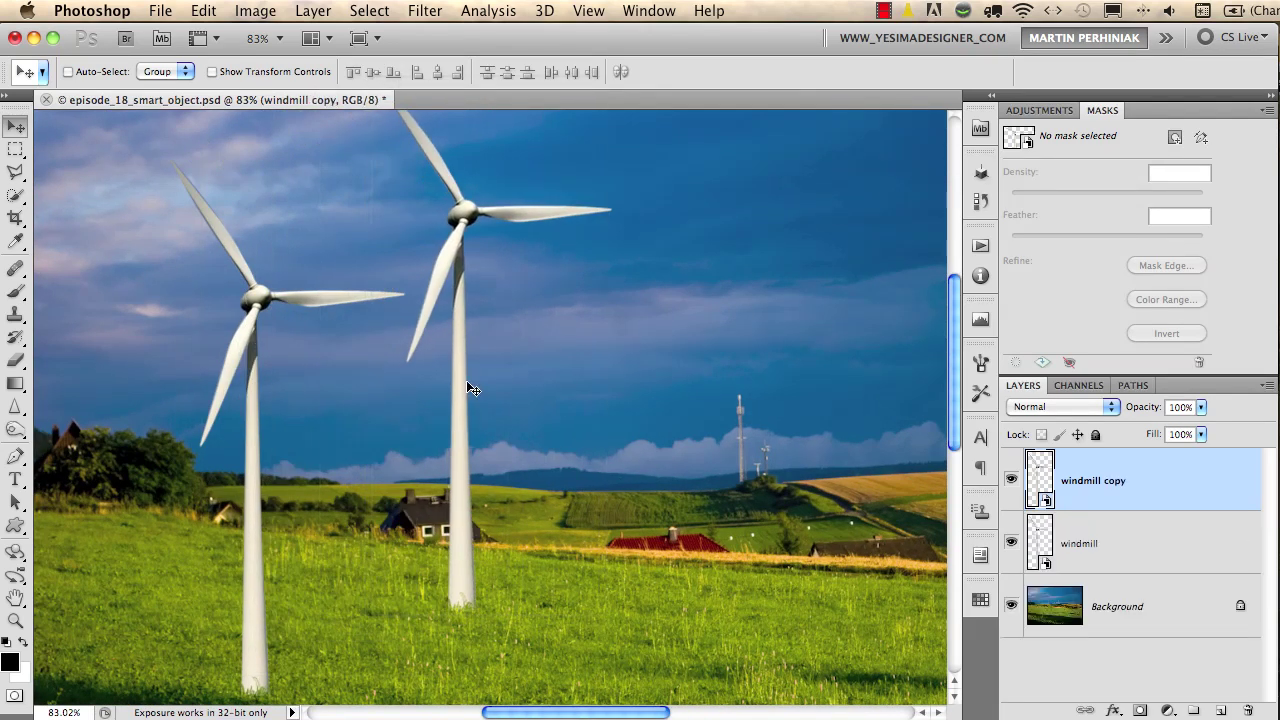
key(ctrl+t)
drag(612, 614, 496, 396)
key(Return)
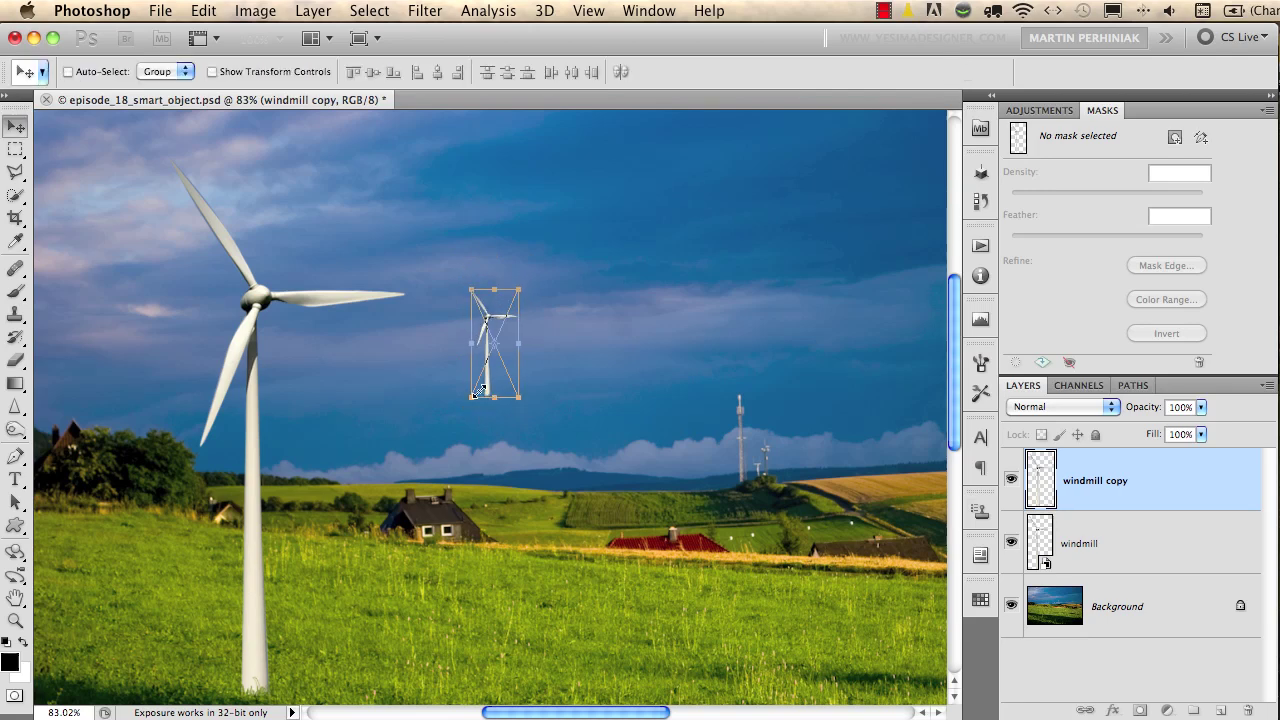
drag(578, 412, 525, 496)
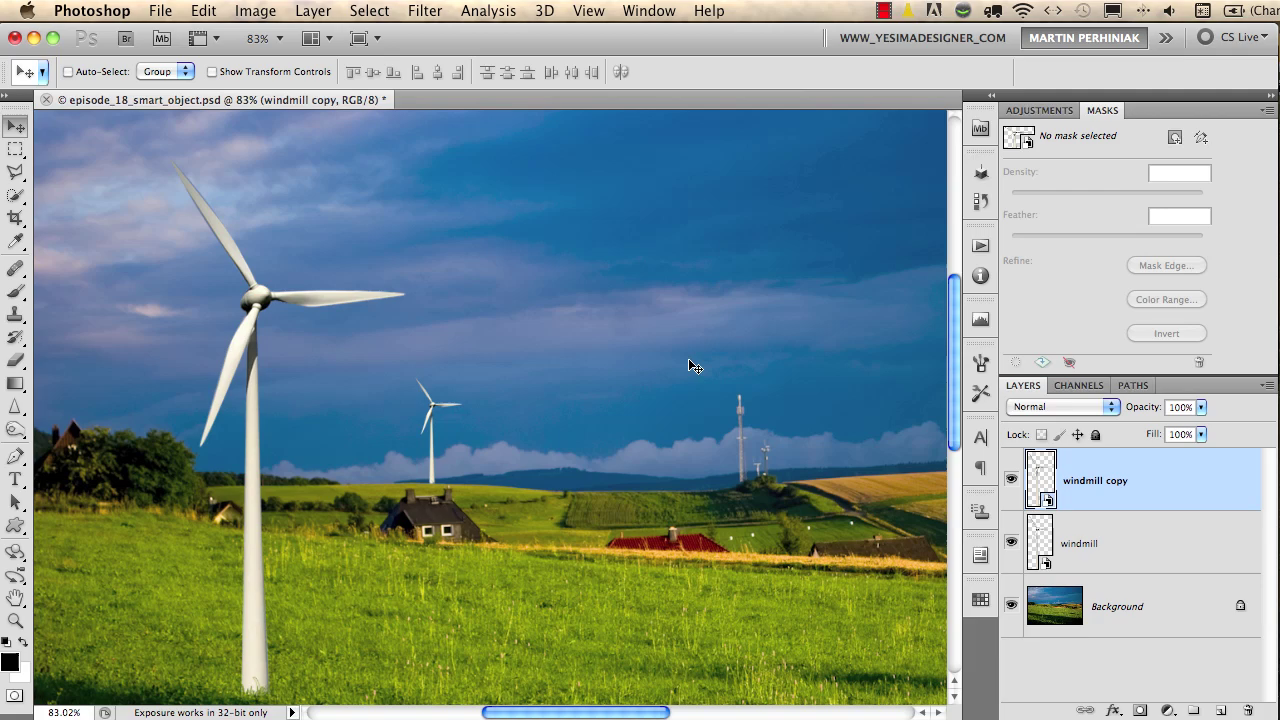
- Move a windmill copy onto the right-hand hills, duplicate it with Ctrl+J, and enlarge it
drag(661, 371, 406, 349)
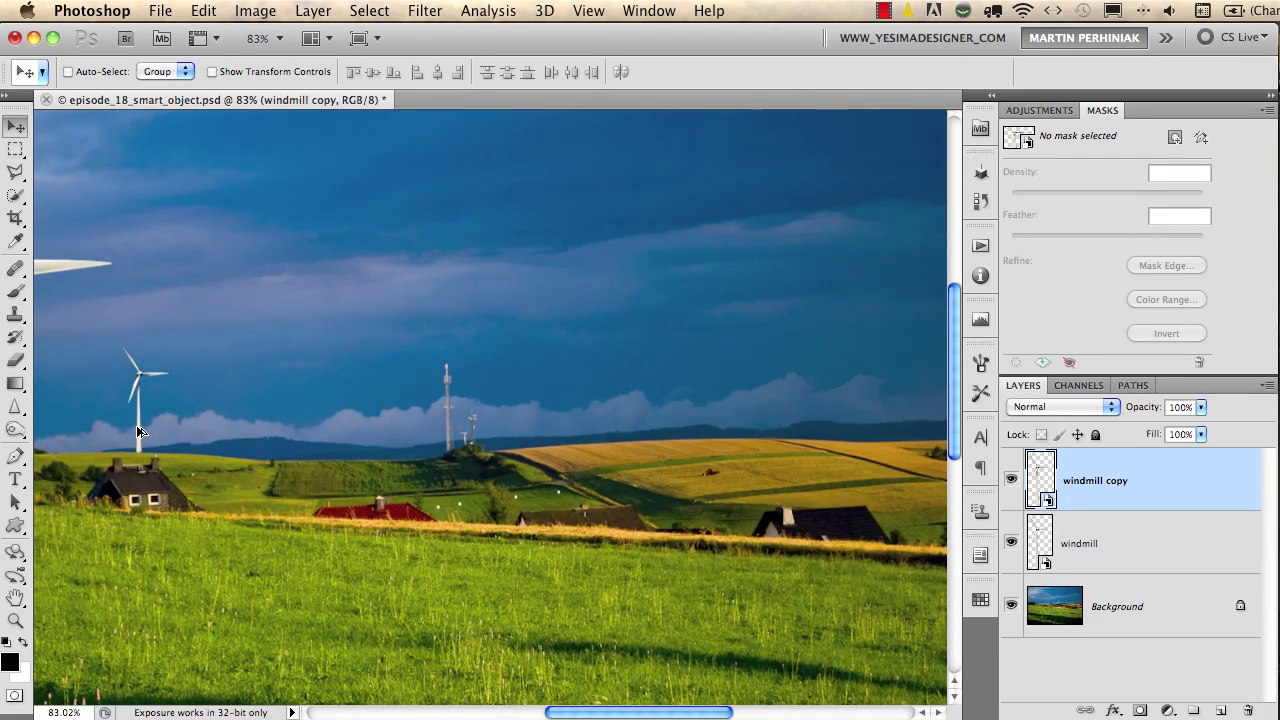
drag(185, 423, 826, 408)
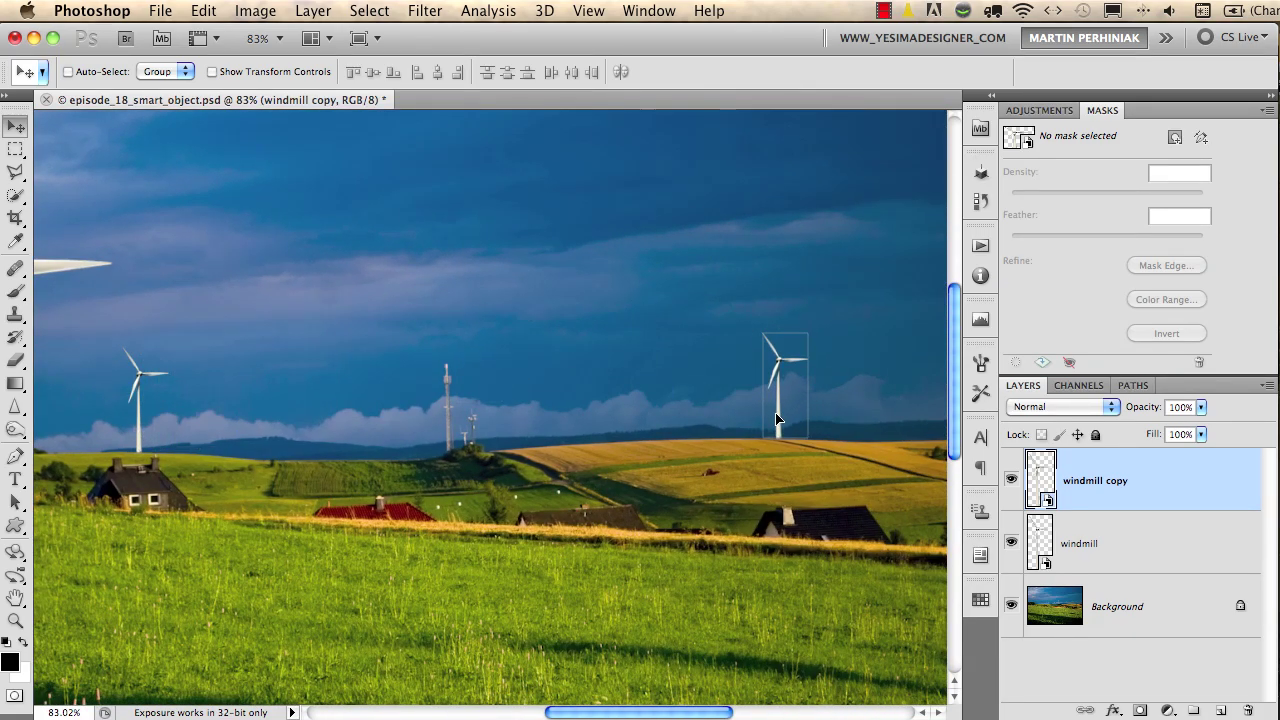
key(ctrl+j)
key(ctrl+t)
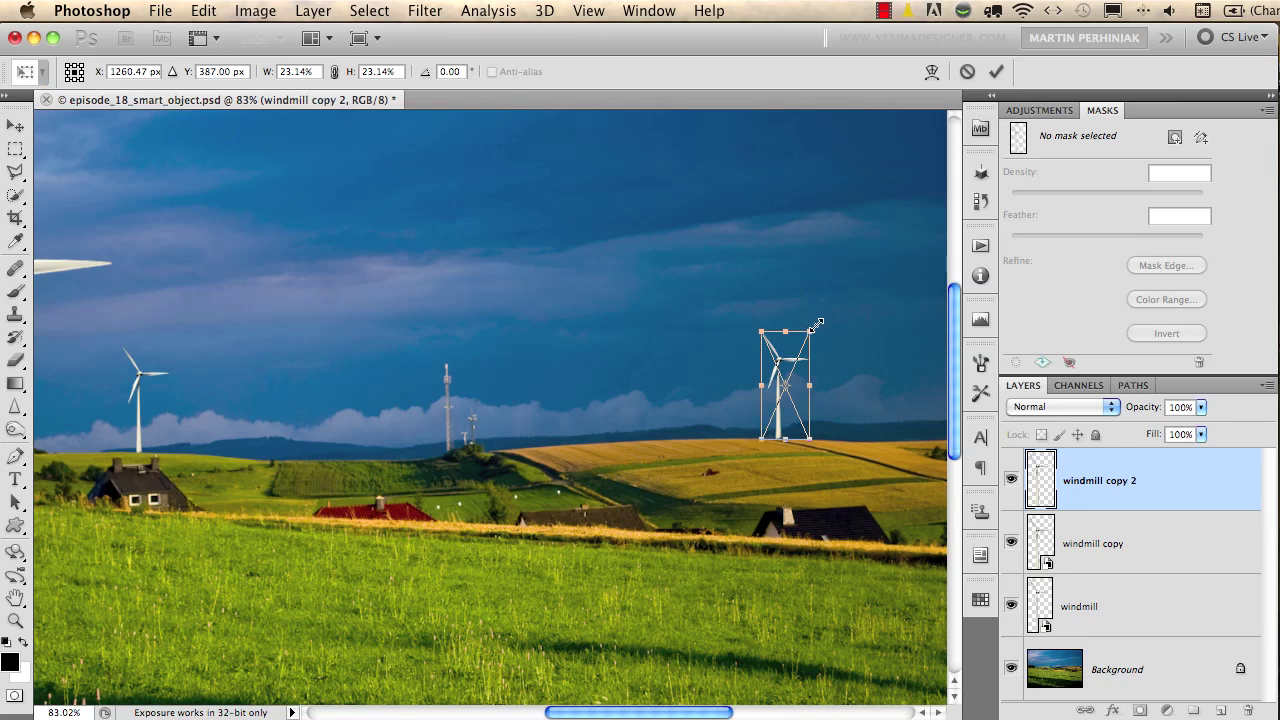
drag(811, 328, 843, 266)
key(Return)
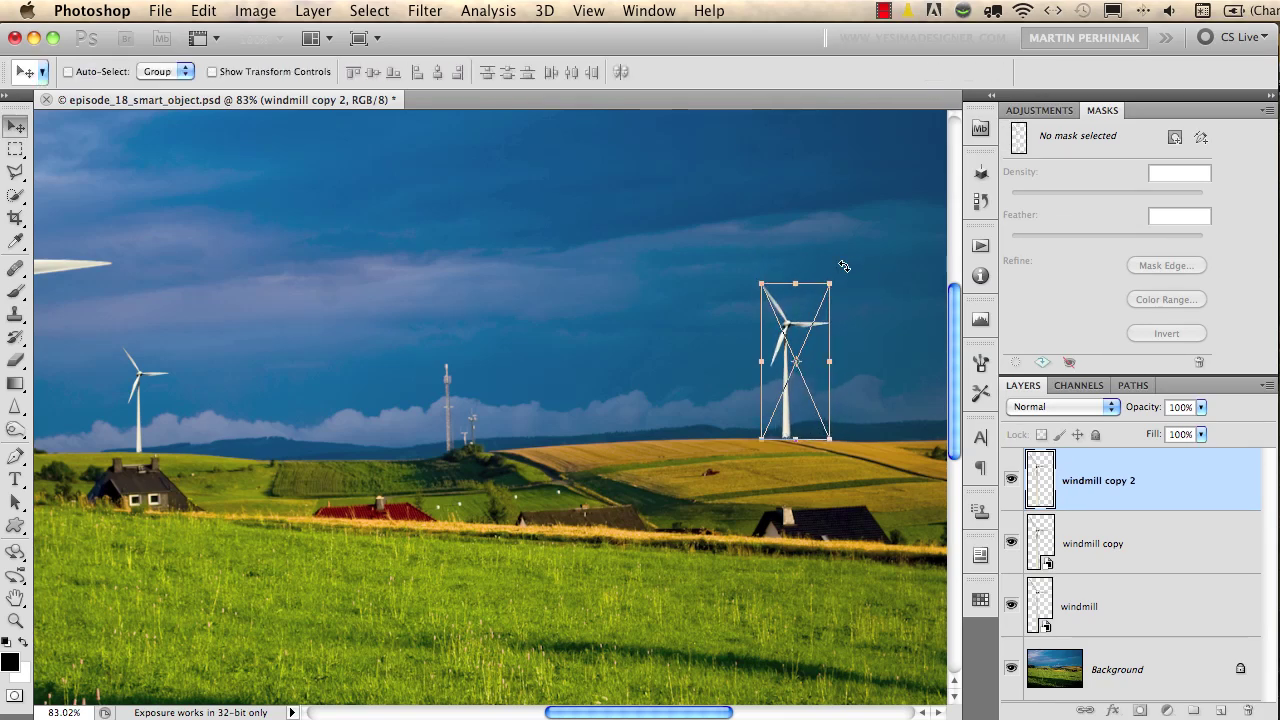
- Flip the windmill copy 2 horizontally with Free Transform and commit
scroll(571, 349, right, 5)
key(ctrl+t)
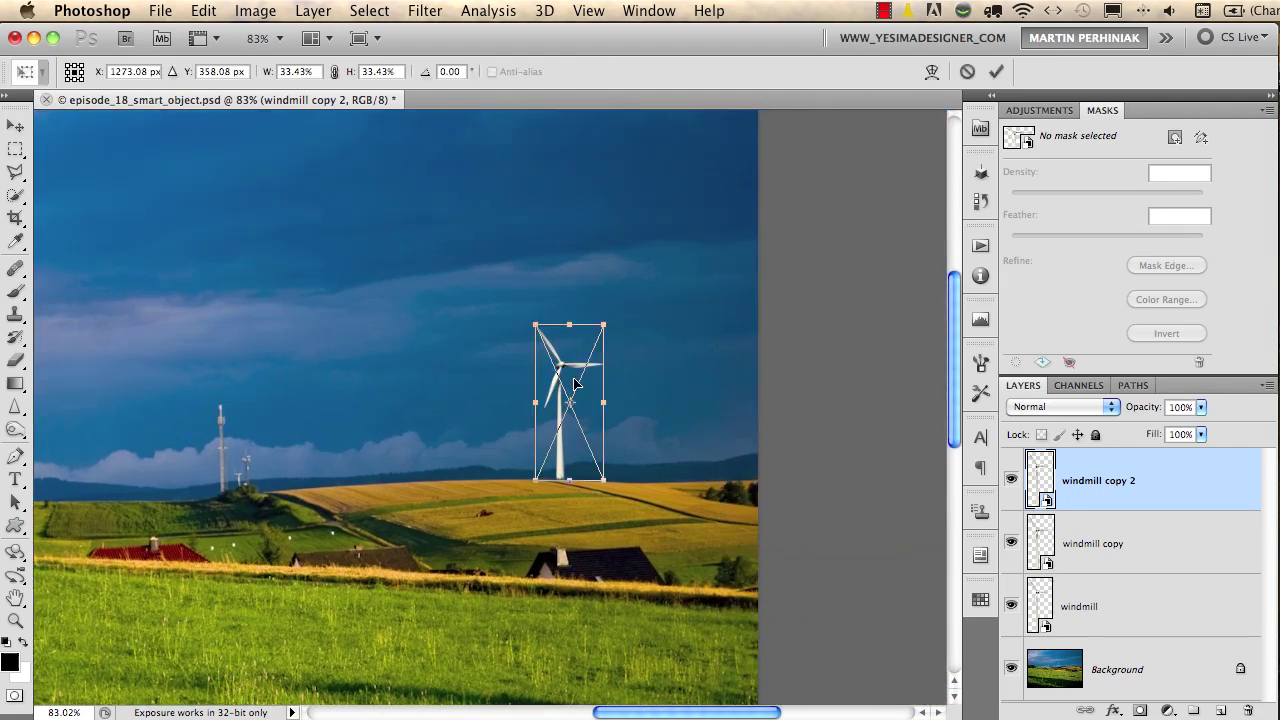
drag(585, 398, 598, 400)
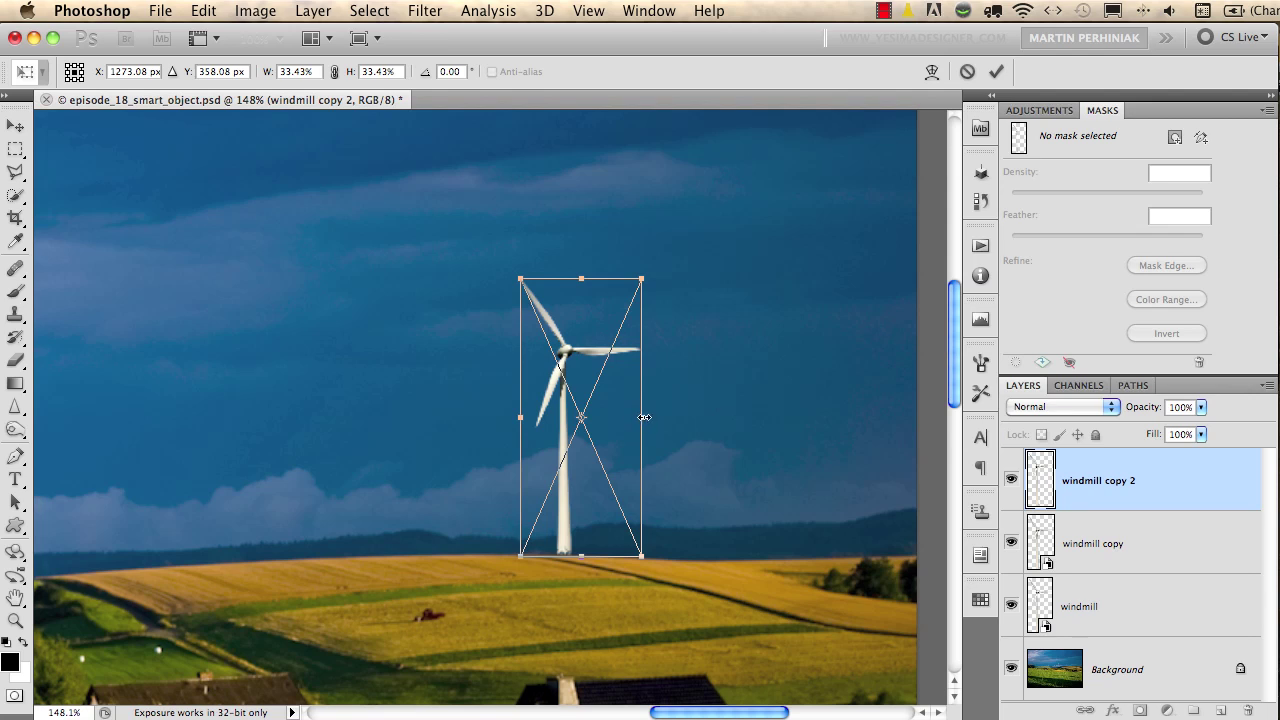
drag(642, 418, 515, 423)
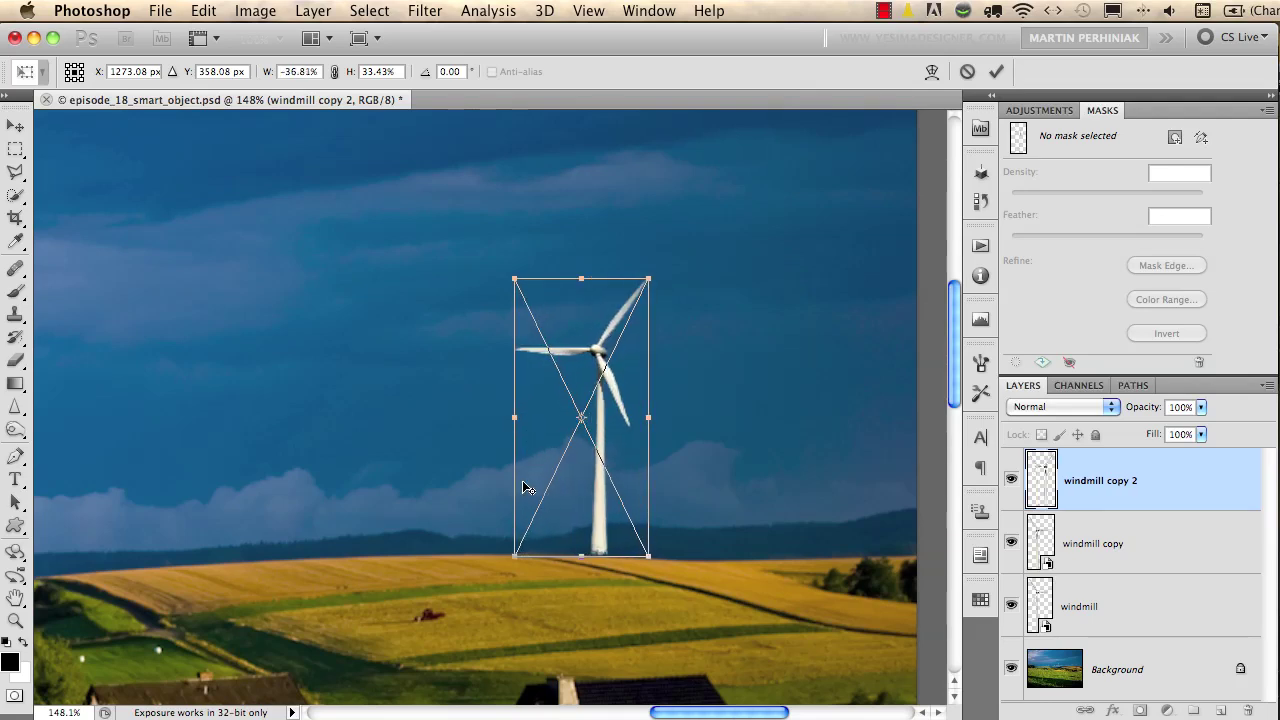
key(Return)
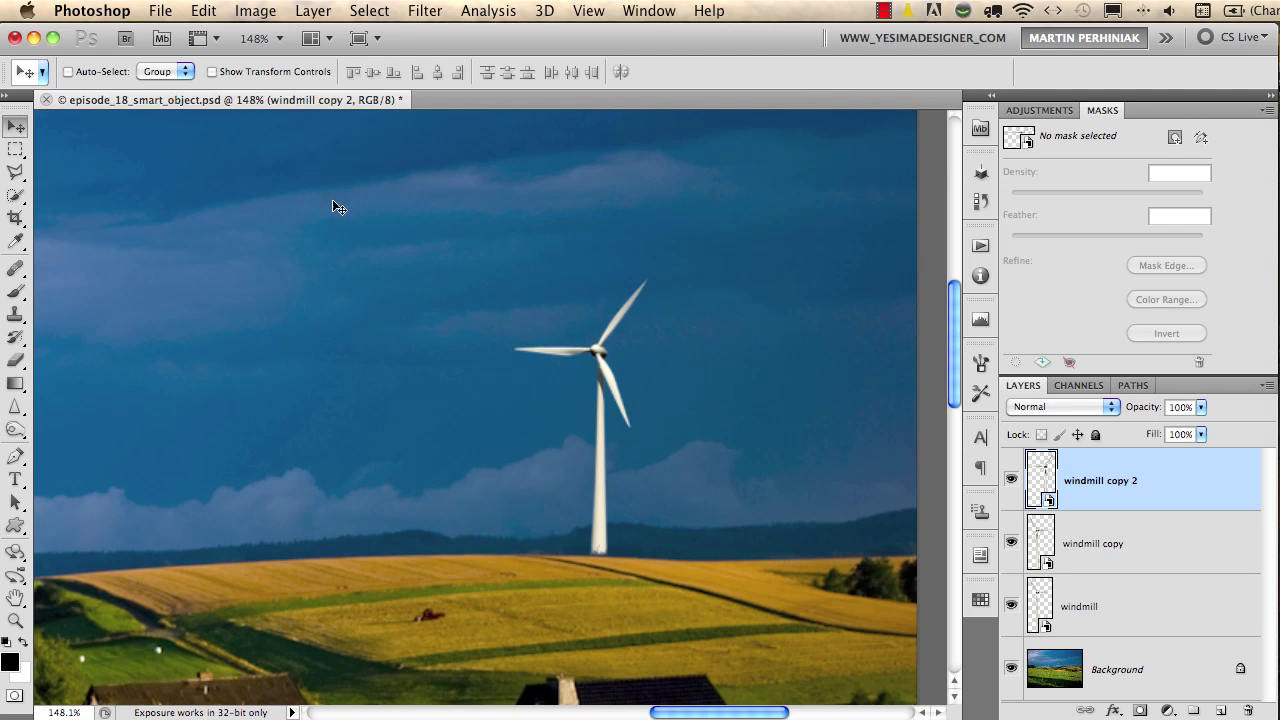
click(203, 12)
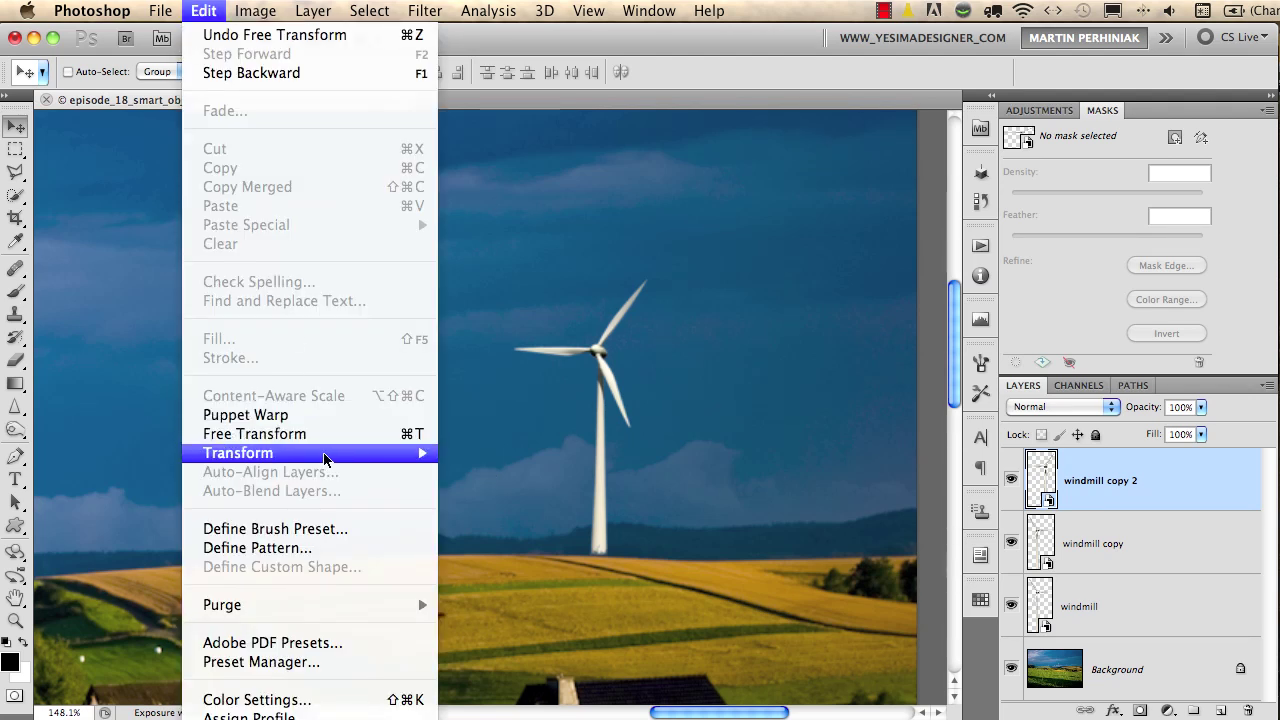
mouse_move(323, 460)
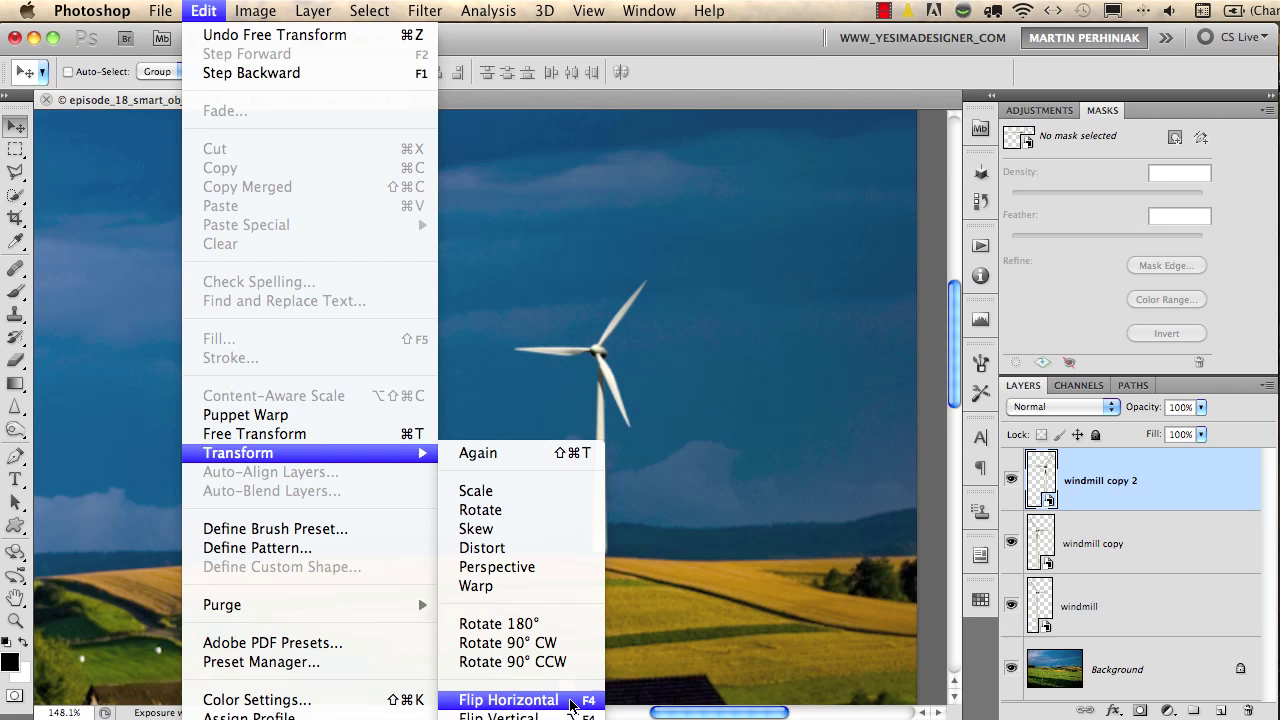
click(567, 702)
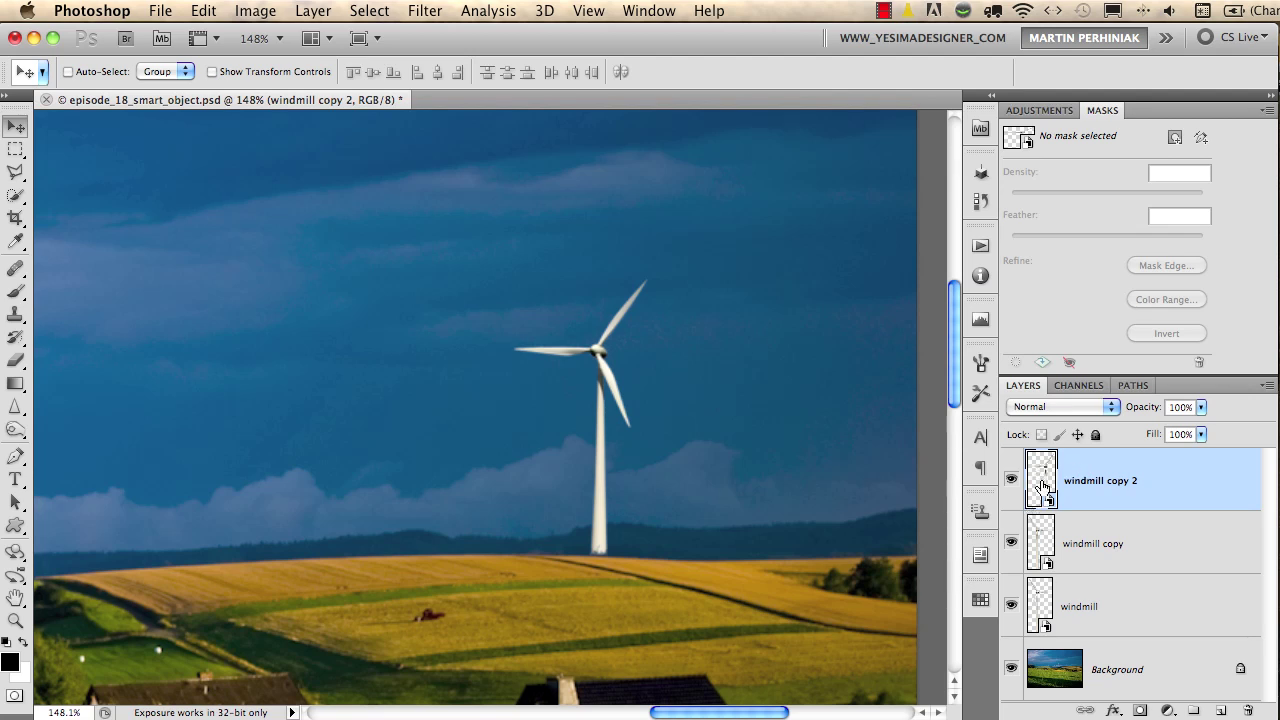
- Open the windmill smart object's contents as windmill.psb and arrange documents 2 Up
double_click(1042, 480)
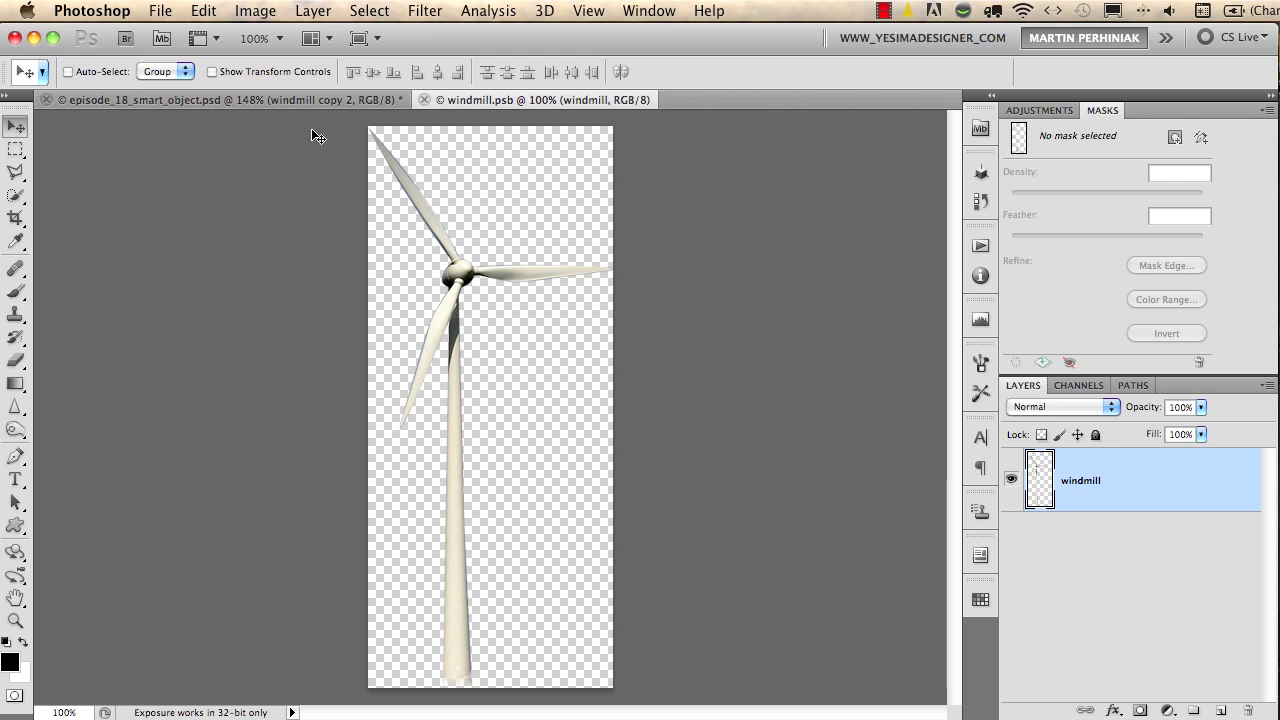
click(312, 38)
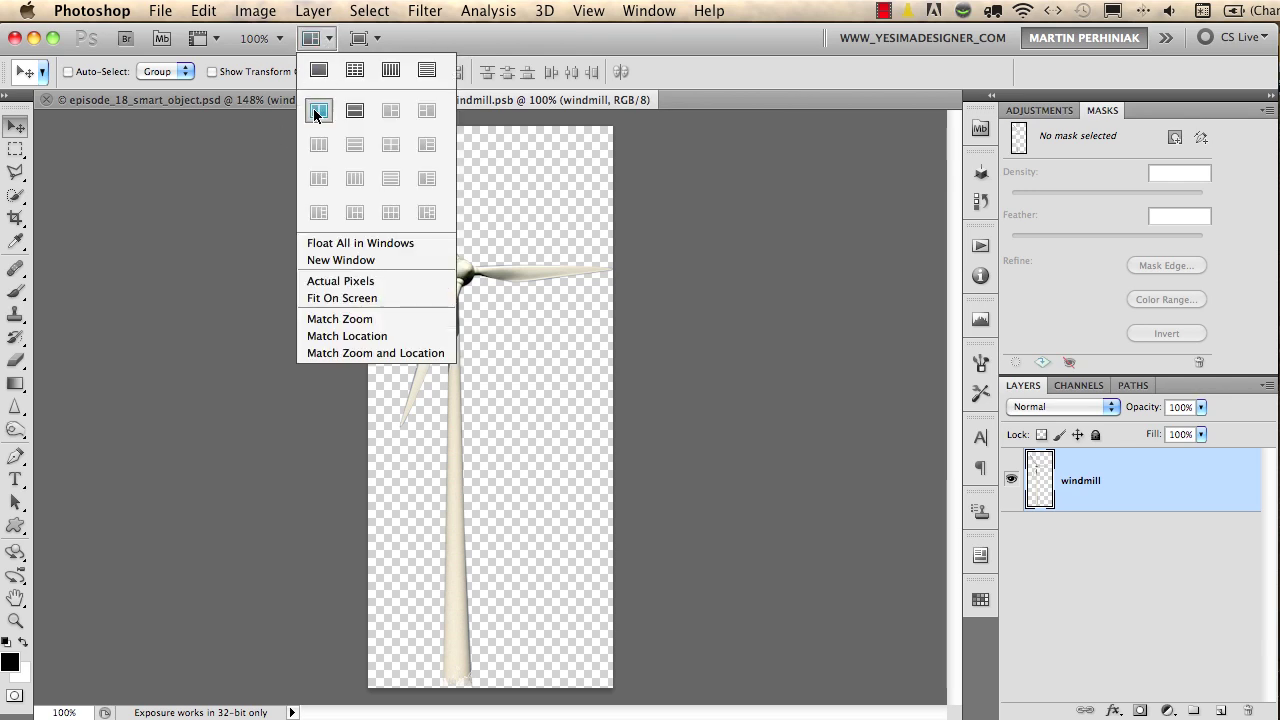
click(317, 111)
- Zoom out the landscape until it fits its window, then activate windmill.psb
click(643, 395)
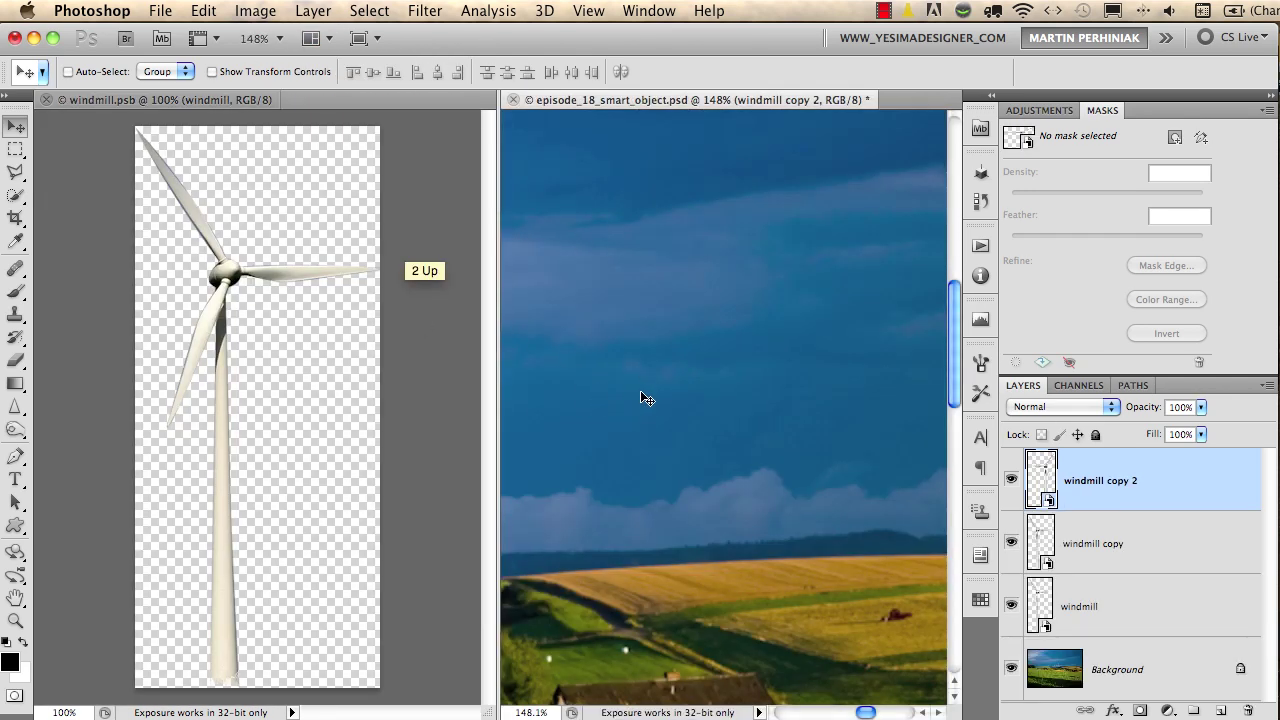
alt+click(637, 392)
alt+click(637, 395)
alt+click(632, 409)
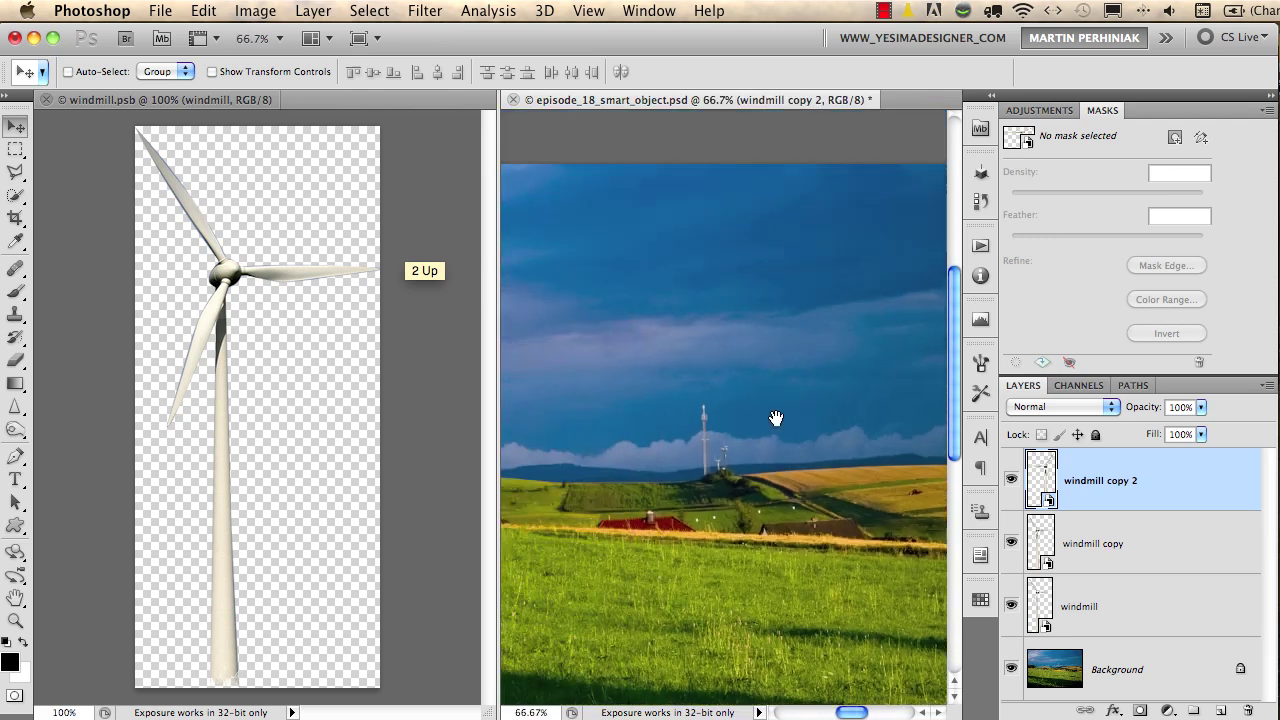
alt+click(711, 426)
drag(736, 436, 764, 412)
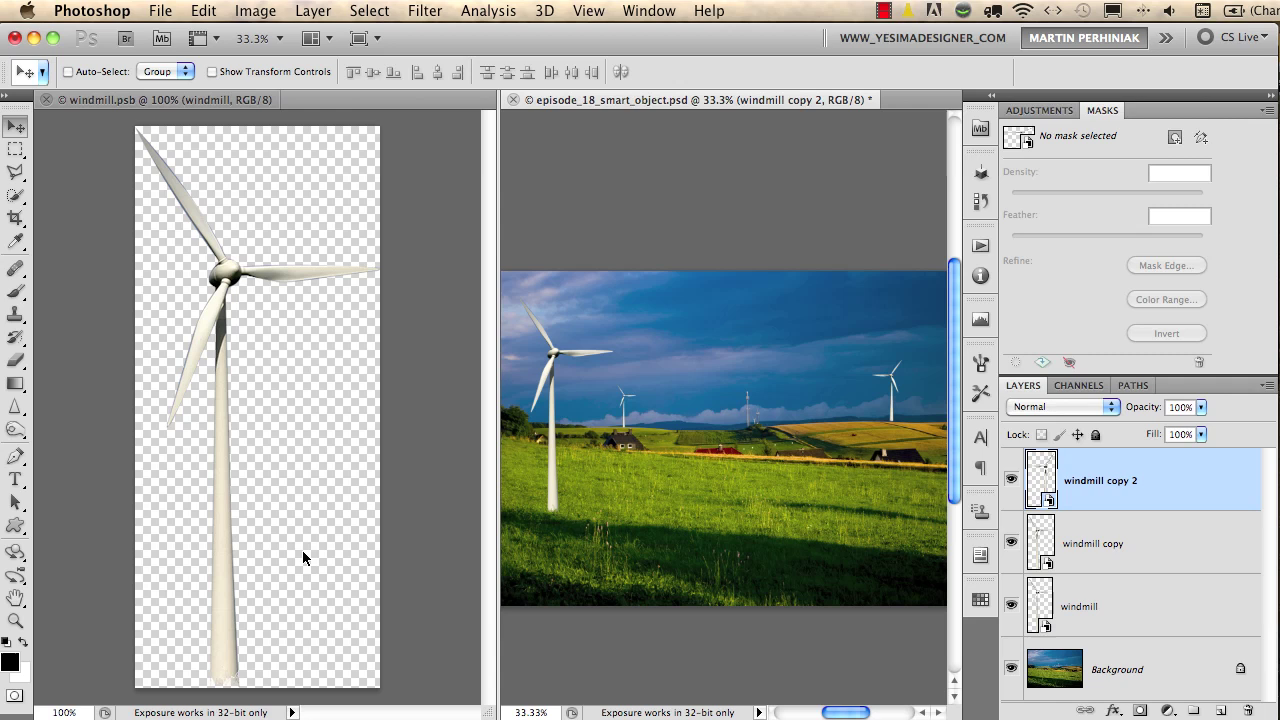
click(287, 393)
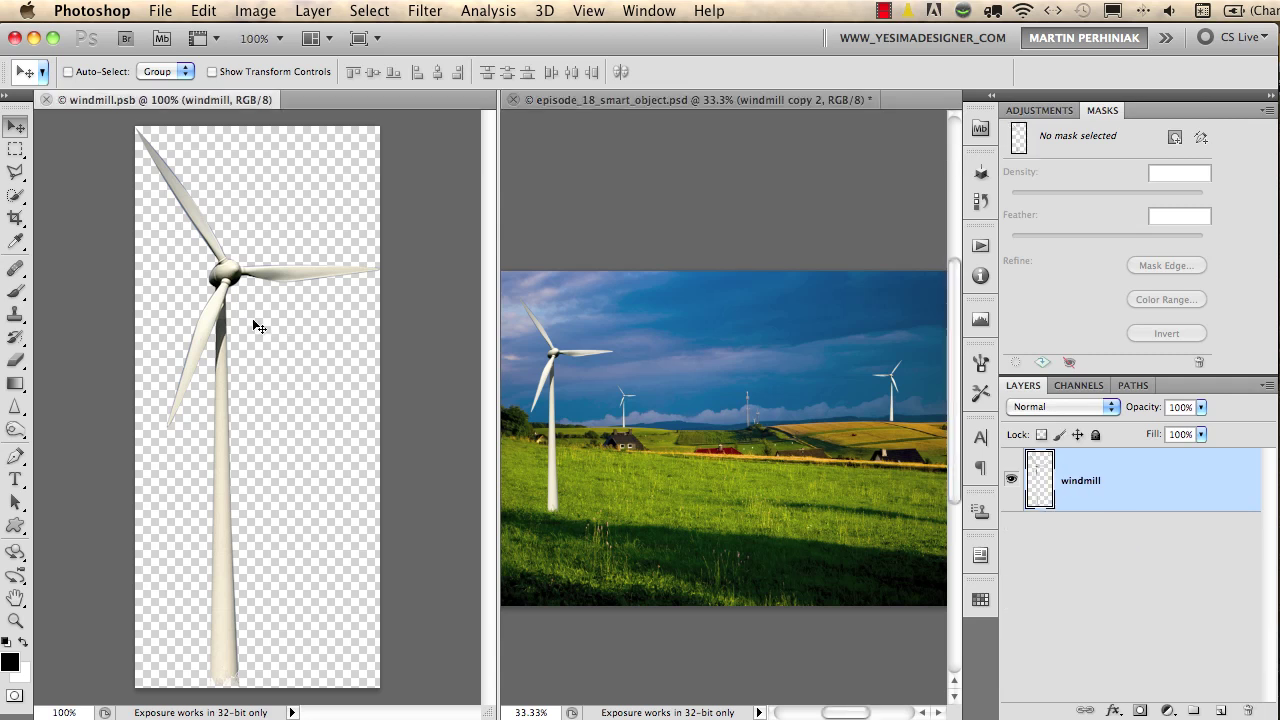
- Add a Hue/Saturation adjustment layer with Colorize on, Saturation 100 and Lightness -36
click(1038, 110)
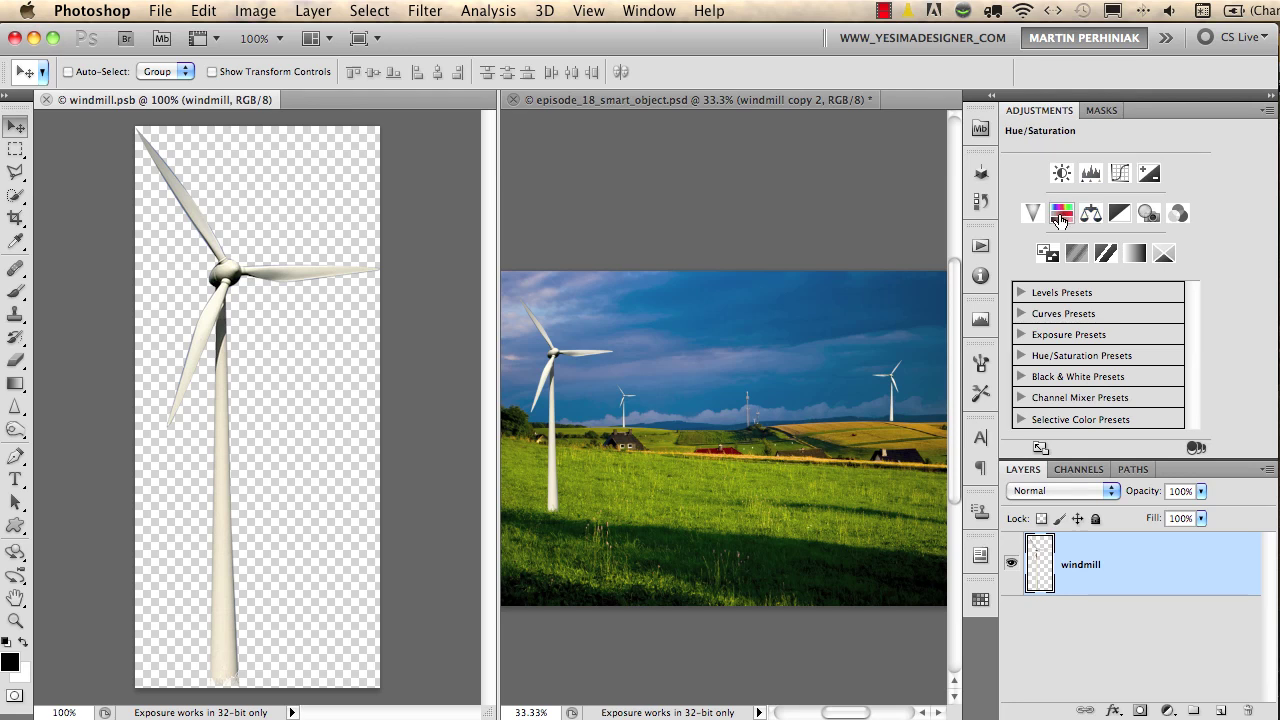
click(1062, 216)
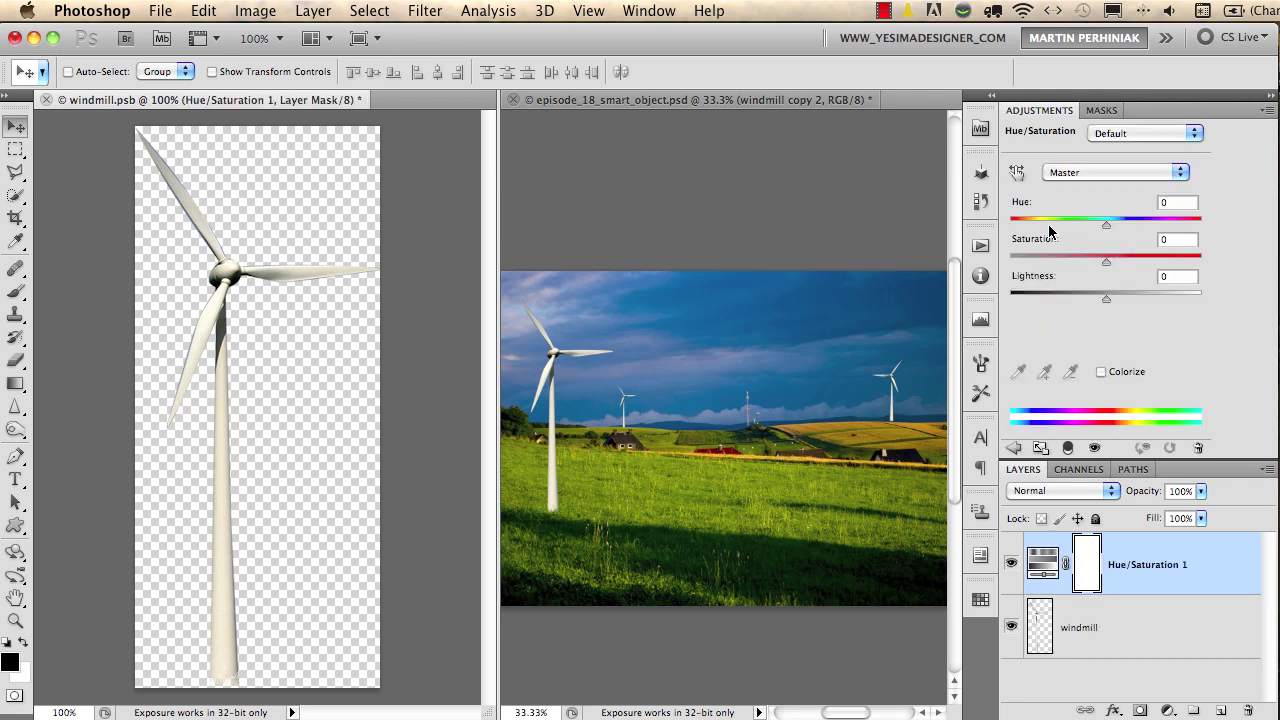
click(1102, 372)
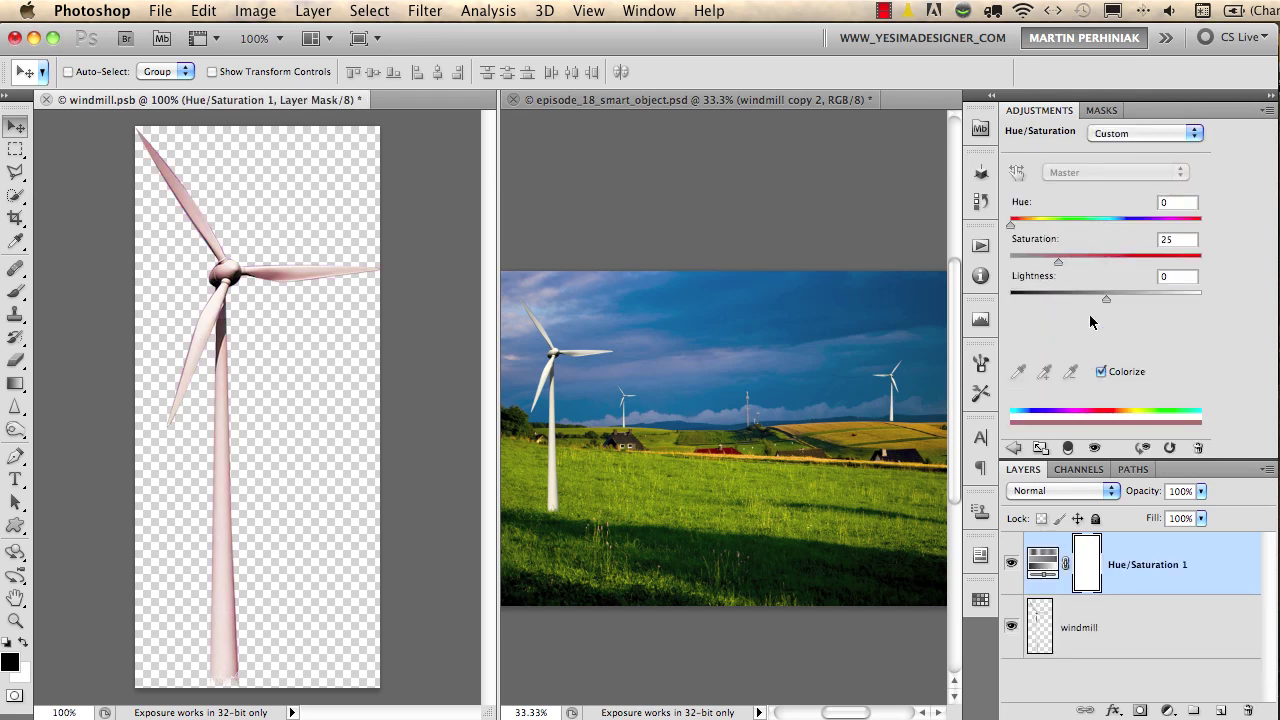
drag(1105, 300, 1232, 256)
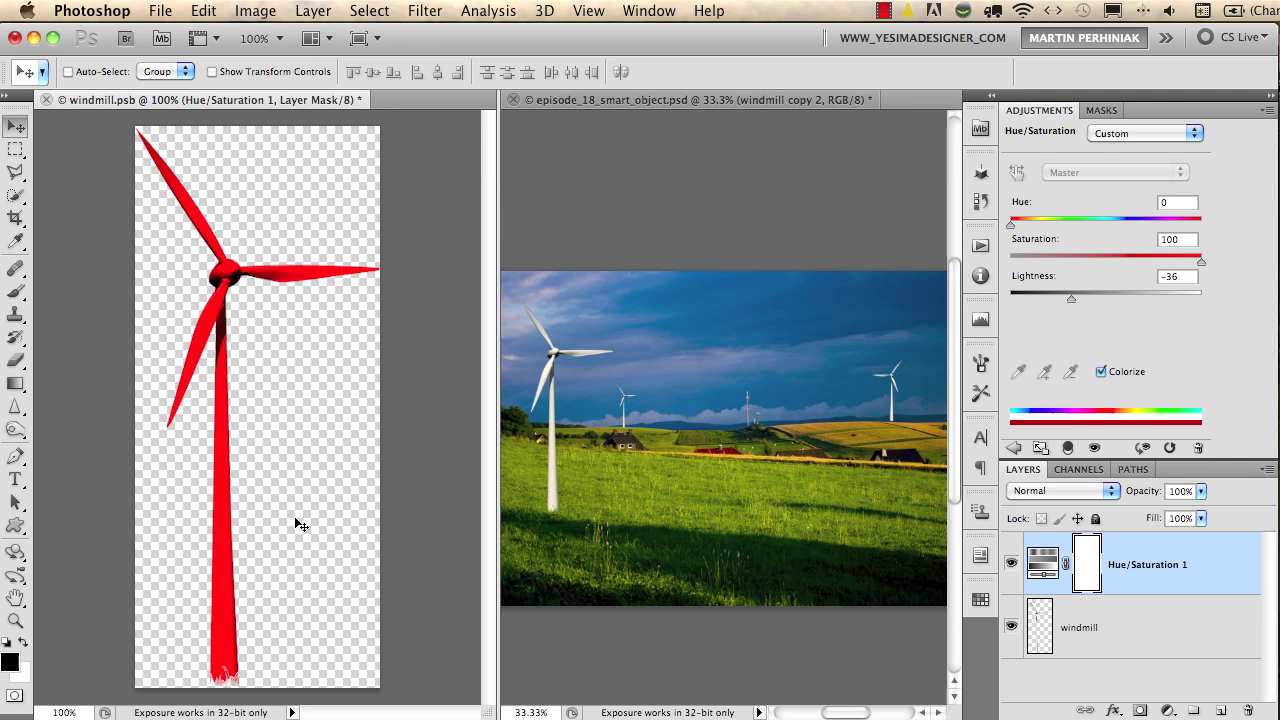
click(1102, 110)
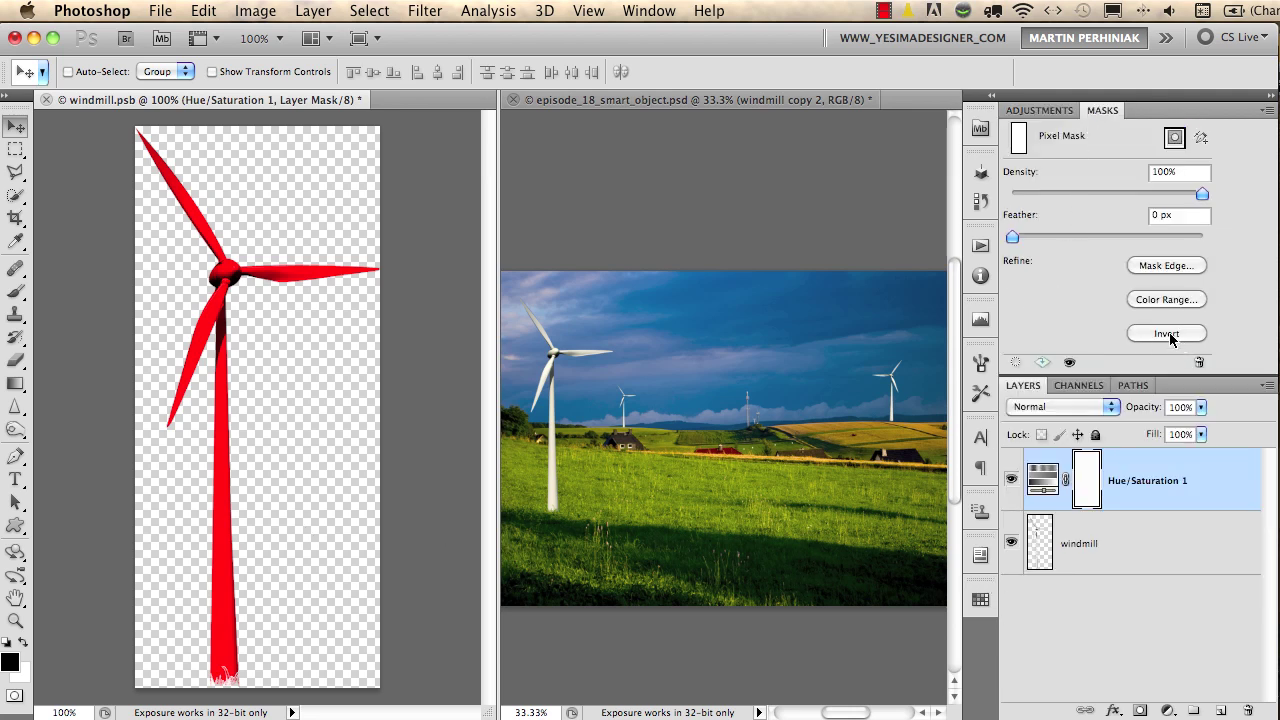
- Invert the Hue/Saturation mask and pick the Brush with white as the foreground colour
click(1168, 336)
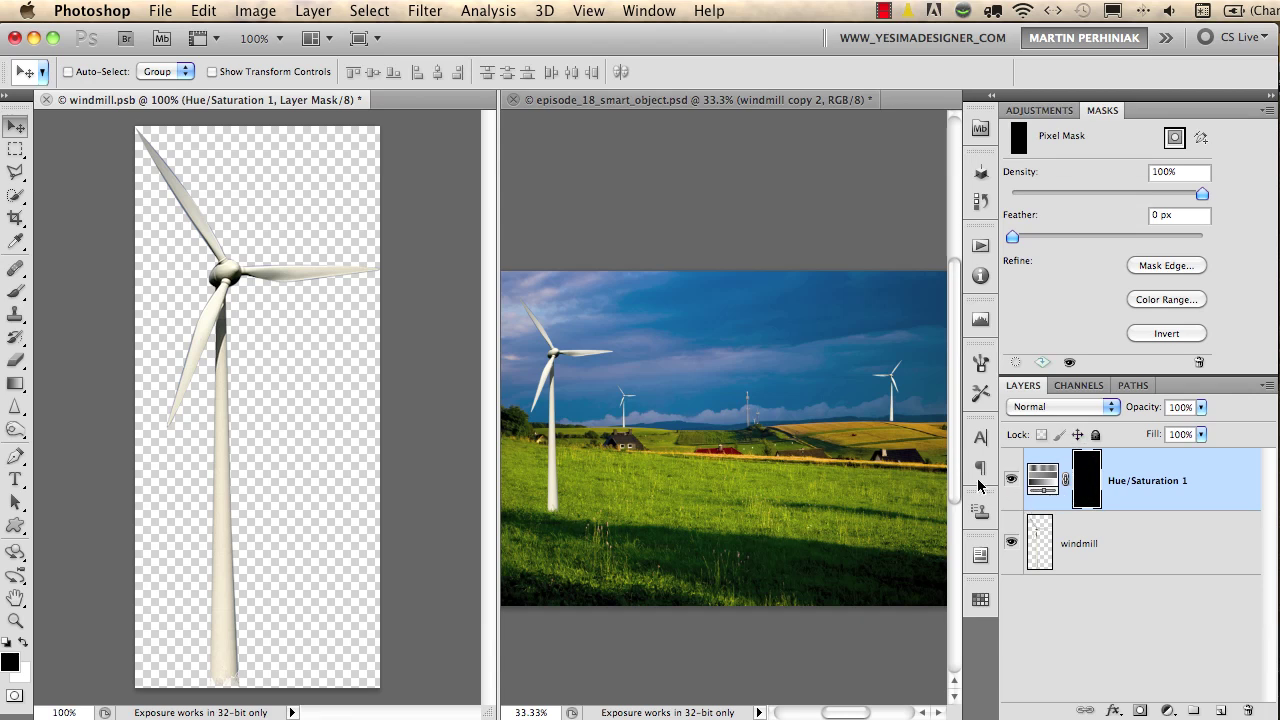
key(b)
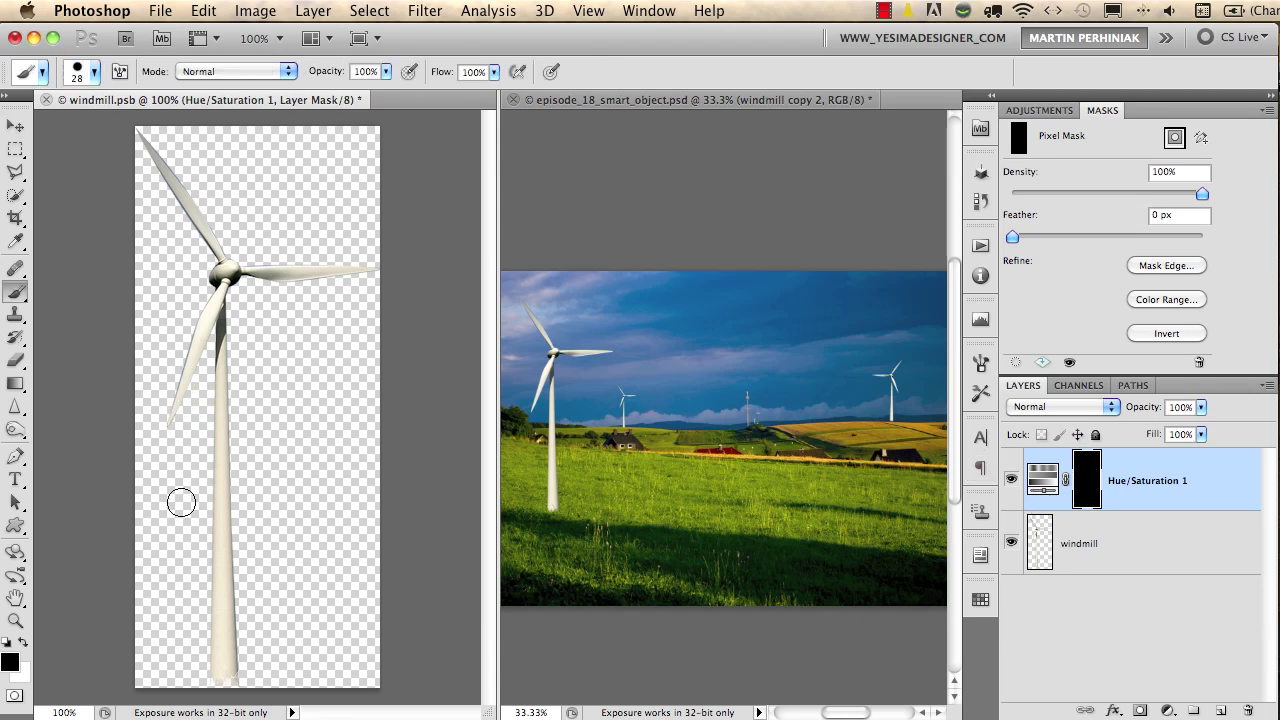
key(x)
- Paint red stripes, two tower bands and one per blade, then widen the landscape window
drag(200, 566, 245, 566)
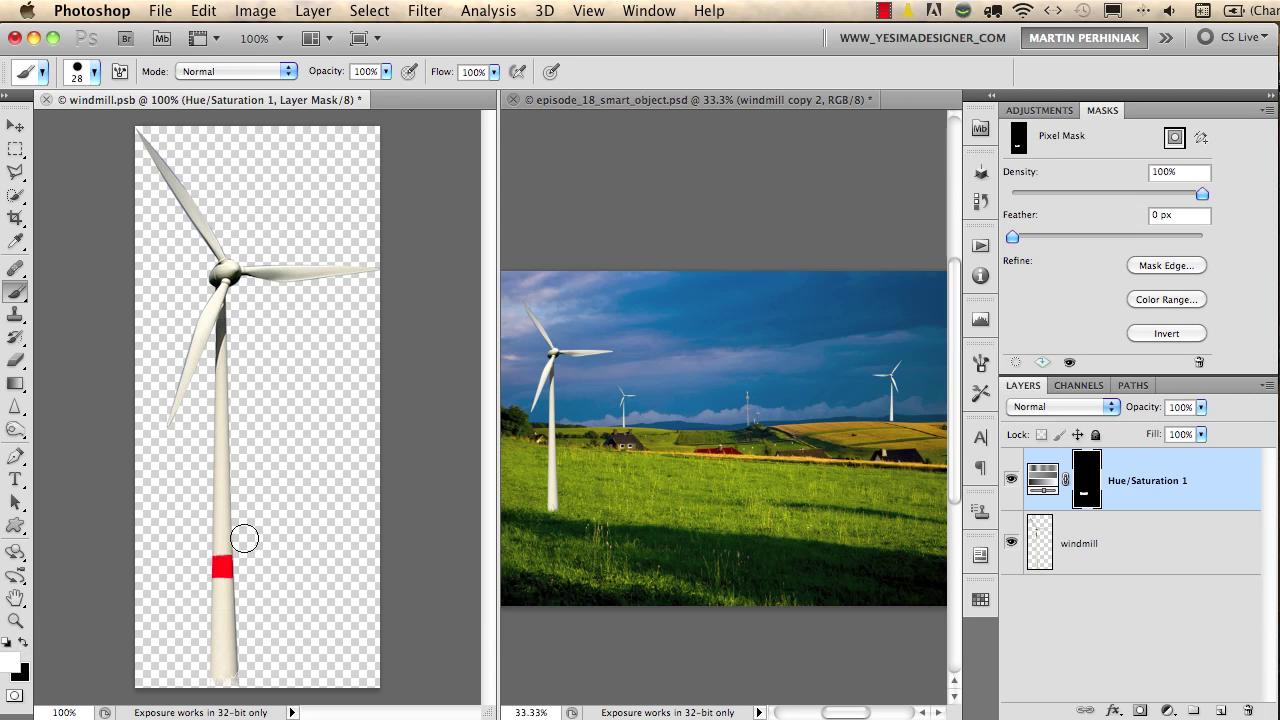
drag(206, 468, 236, 466)
click(185, 363)
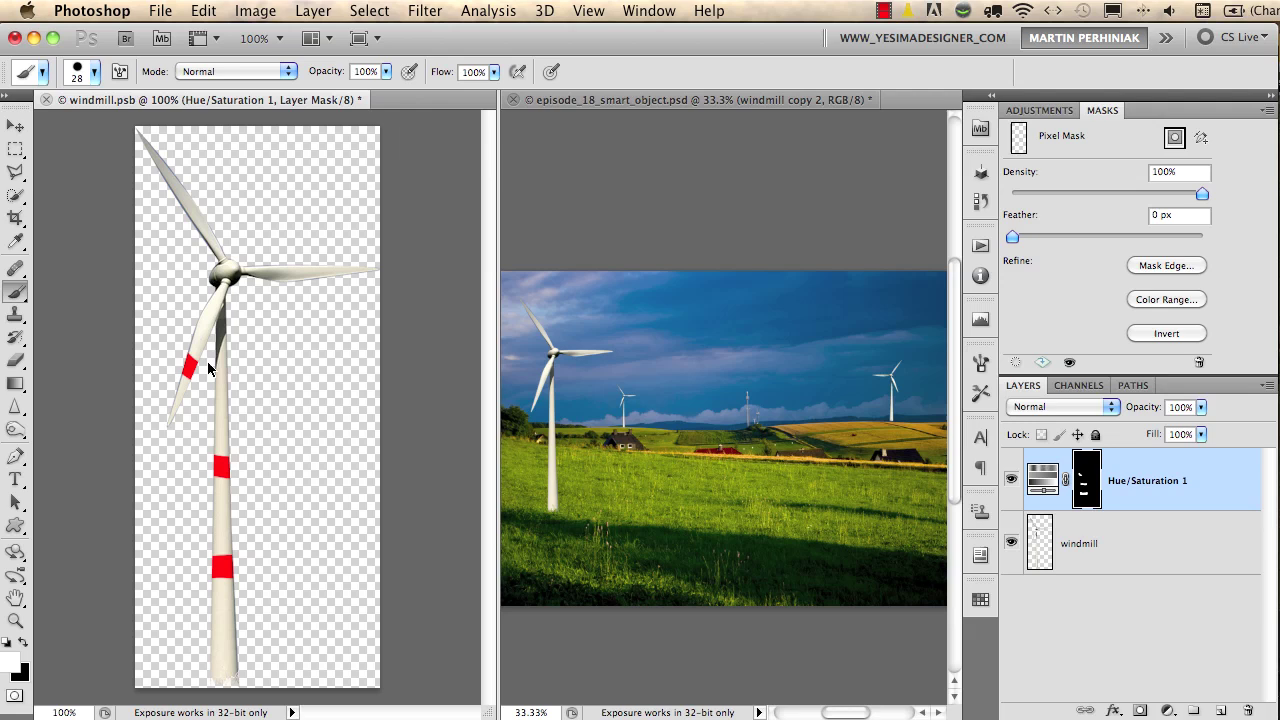
click(298, 272)
click(194, 211)
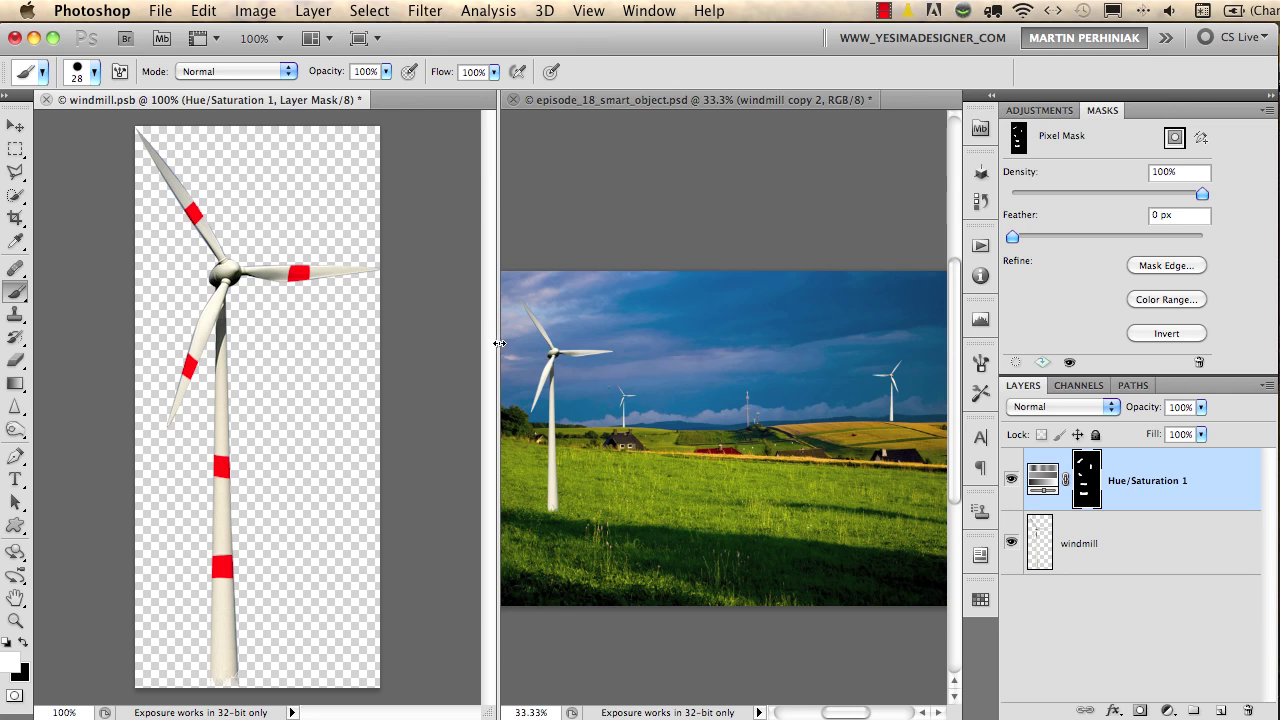
drag(499, 343, 327, 354)
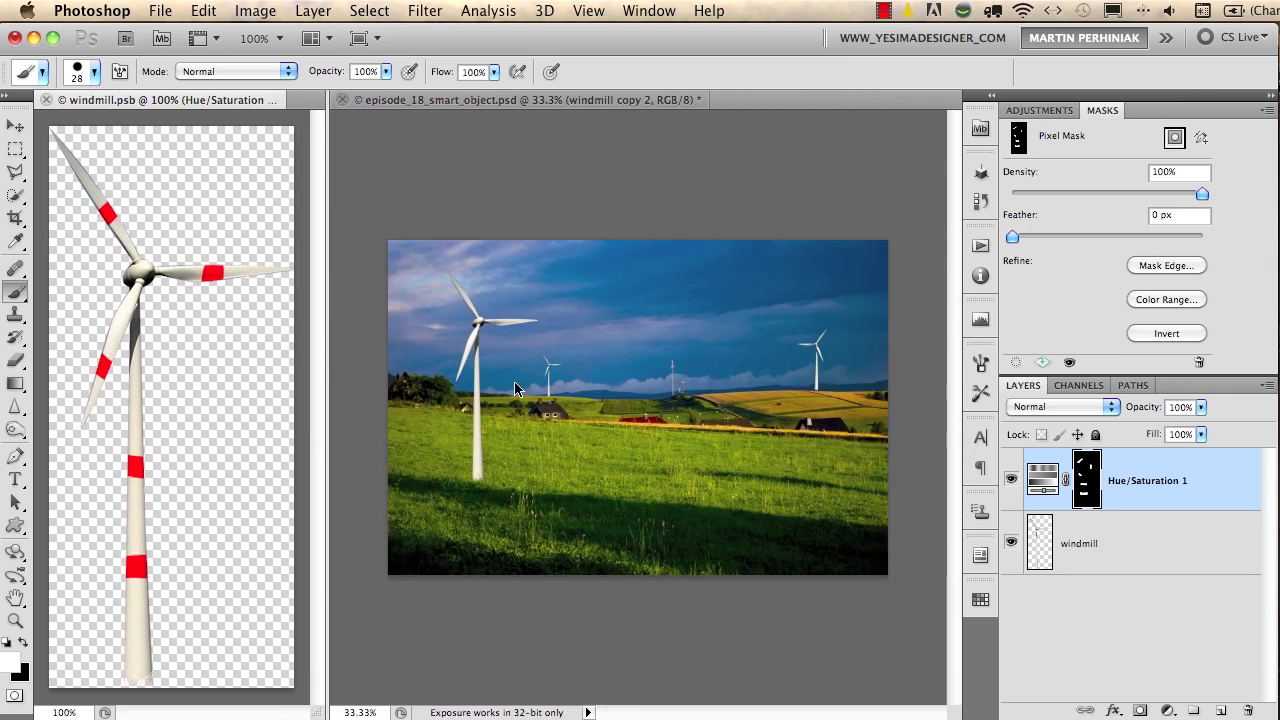
- Zoom in on the landscape, then save windmill.psb with File > Save and close it
click(515, 388)
drag(528, 377, 564, 386)
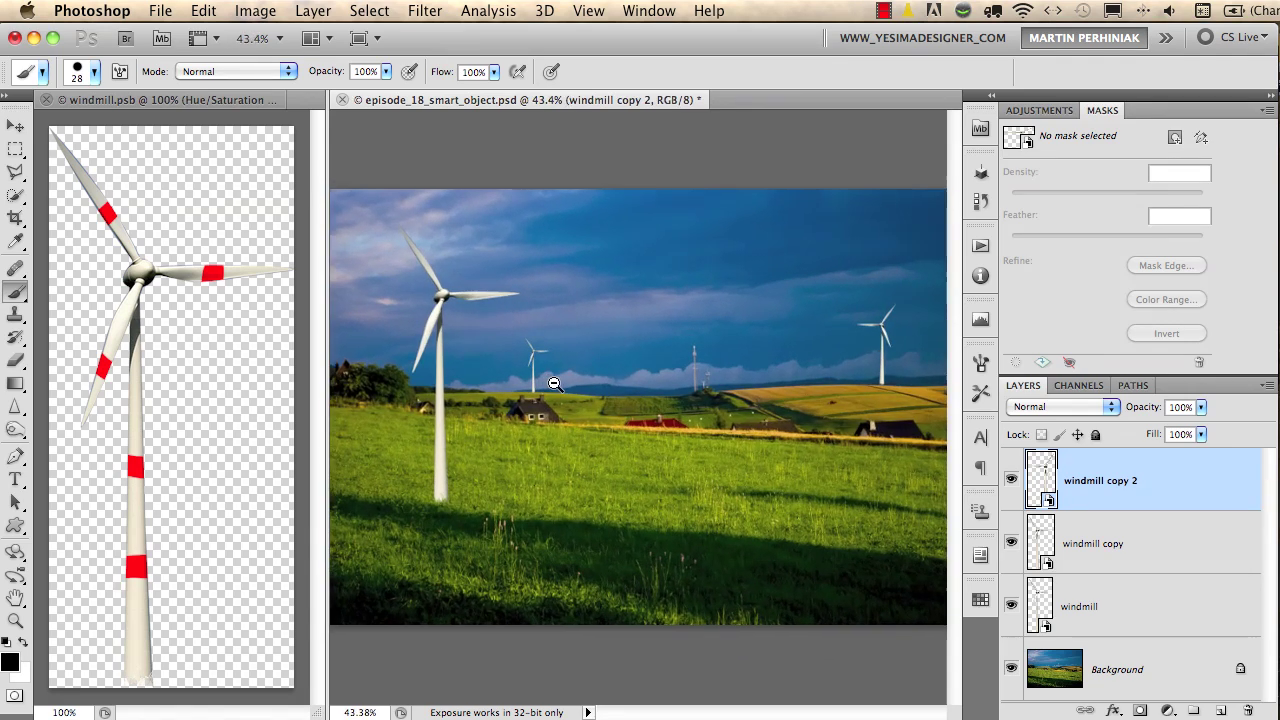
click(245, 347)
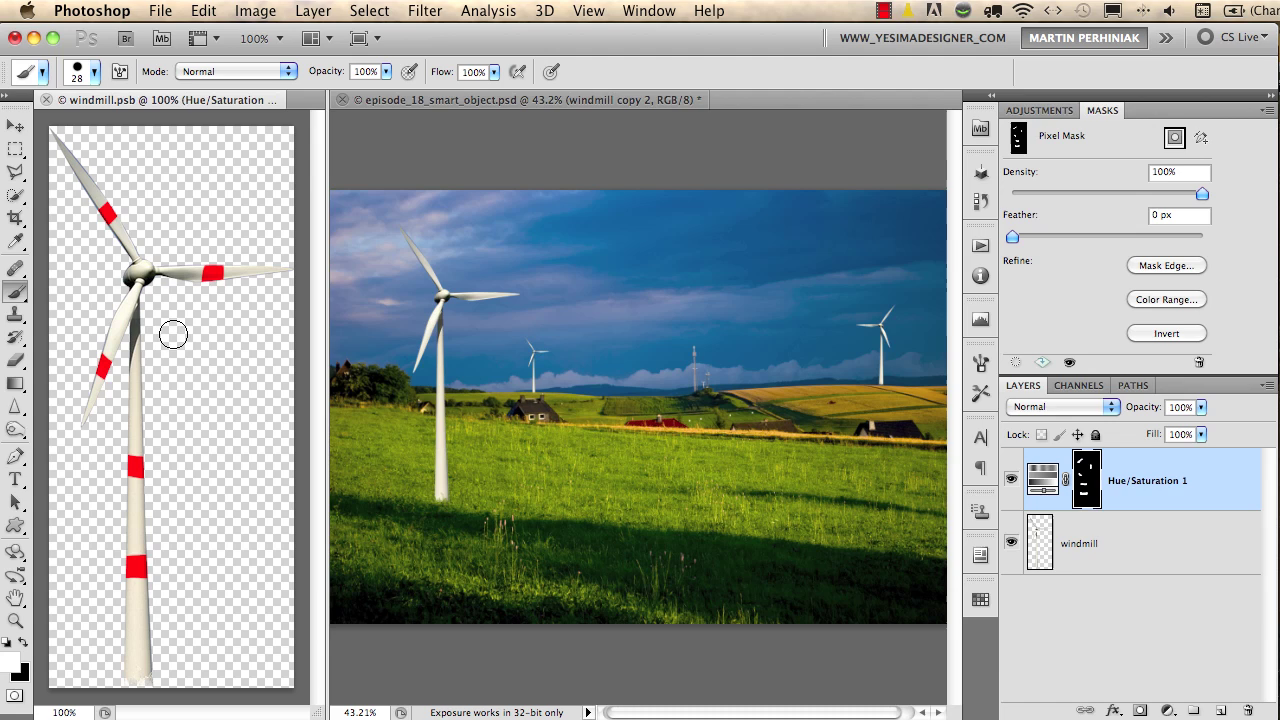
click(160, 11)
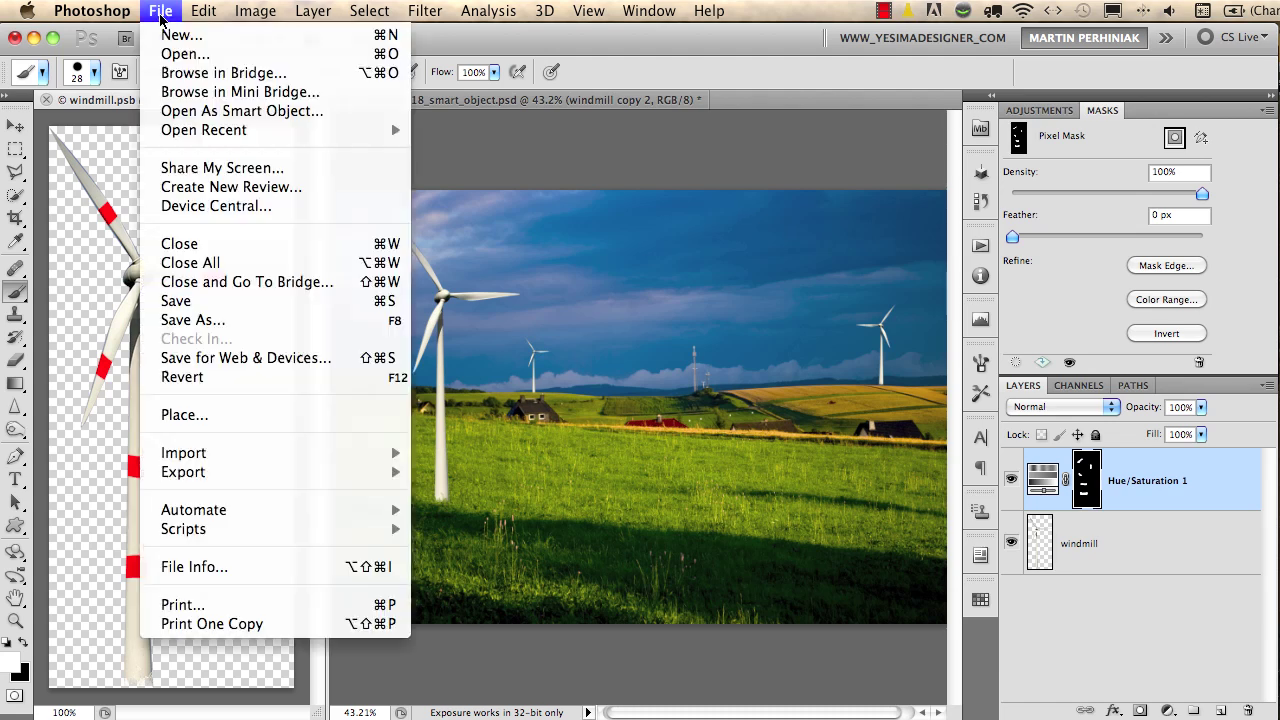
click(229, 304)
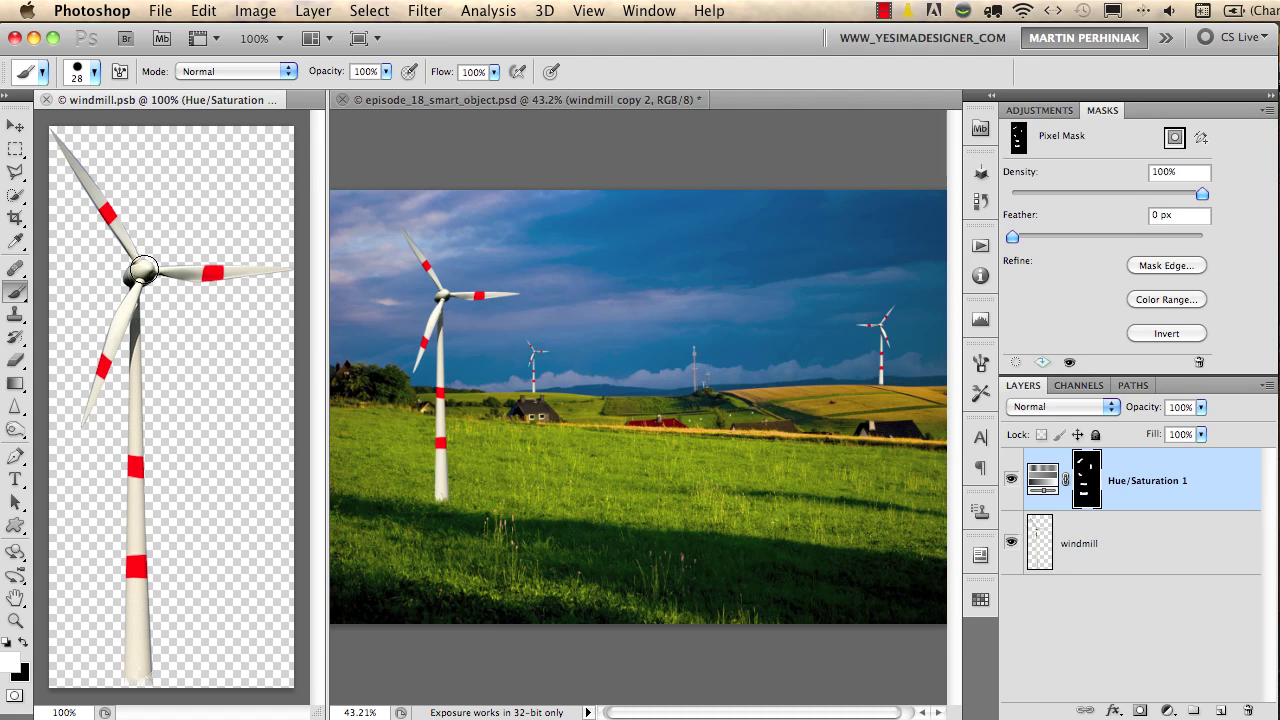
key(super+w)
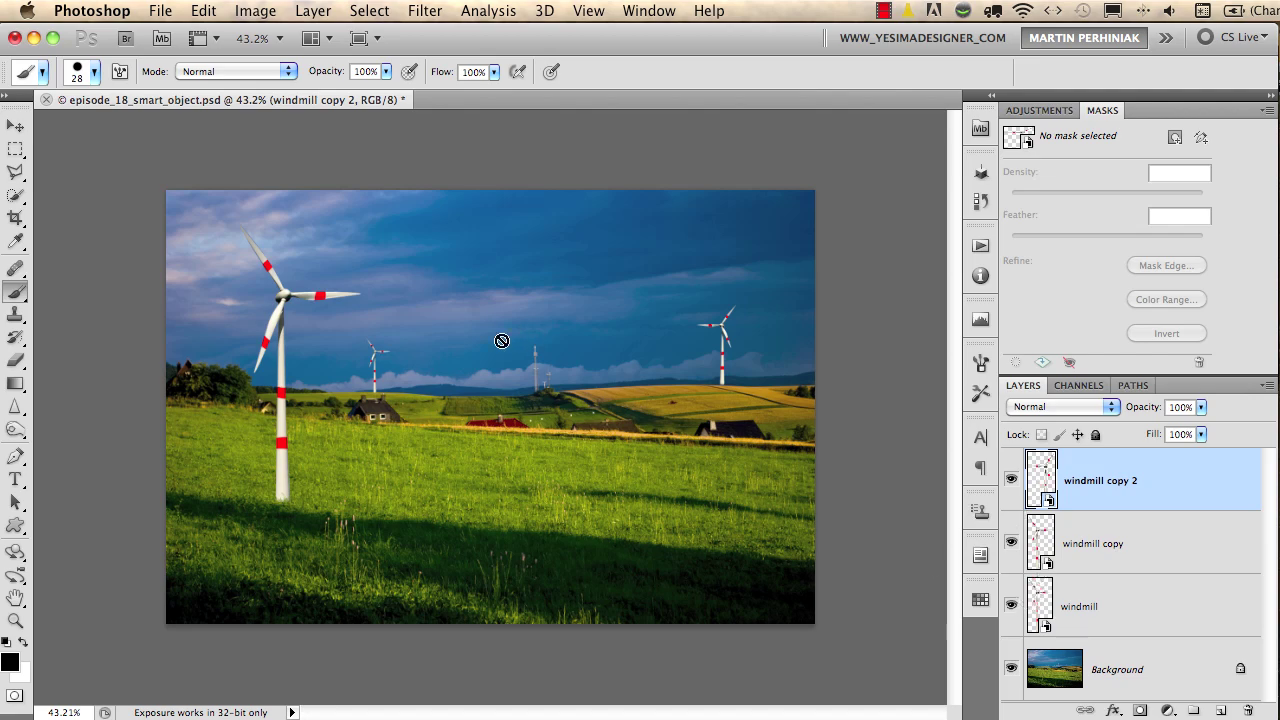
- Zoom in on the three red-striped windmills and switch to the Move tool
drag(500, 394, 527, 410)
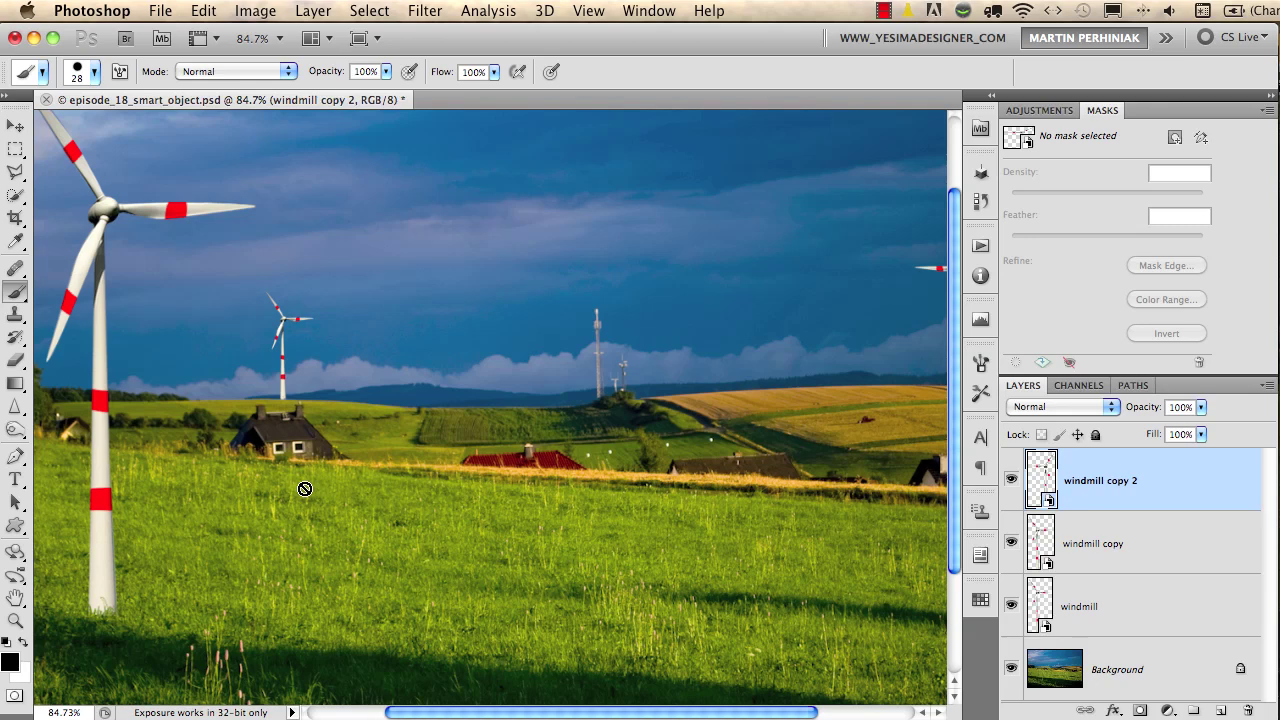
key(v)
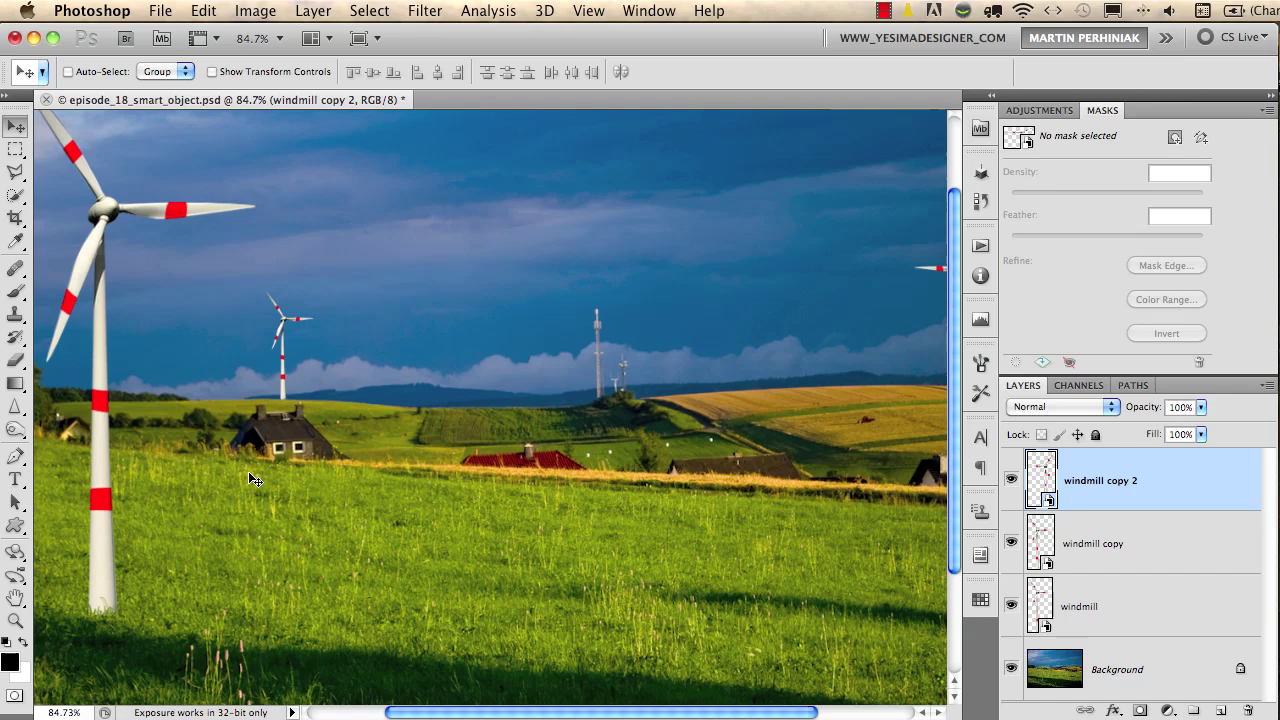
- Make windmill copy 3 via New Smart Object via Copy, move it left, and enlarge it mid-landscape
right_click(1090, 474)
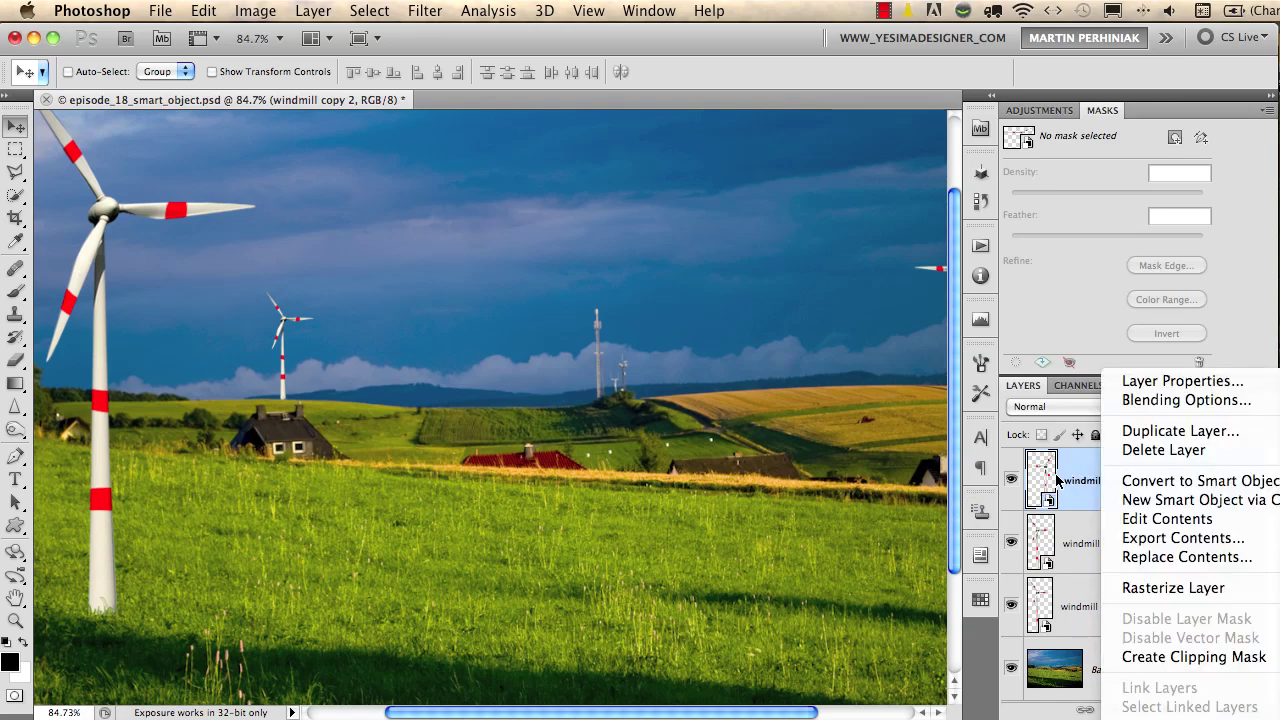
click(1139, 508)
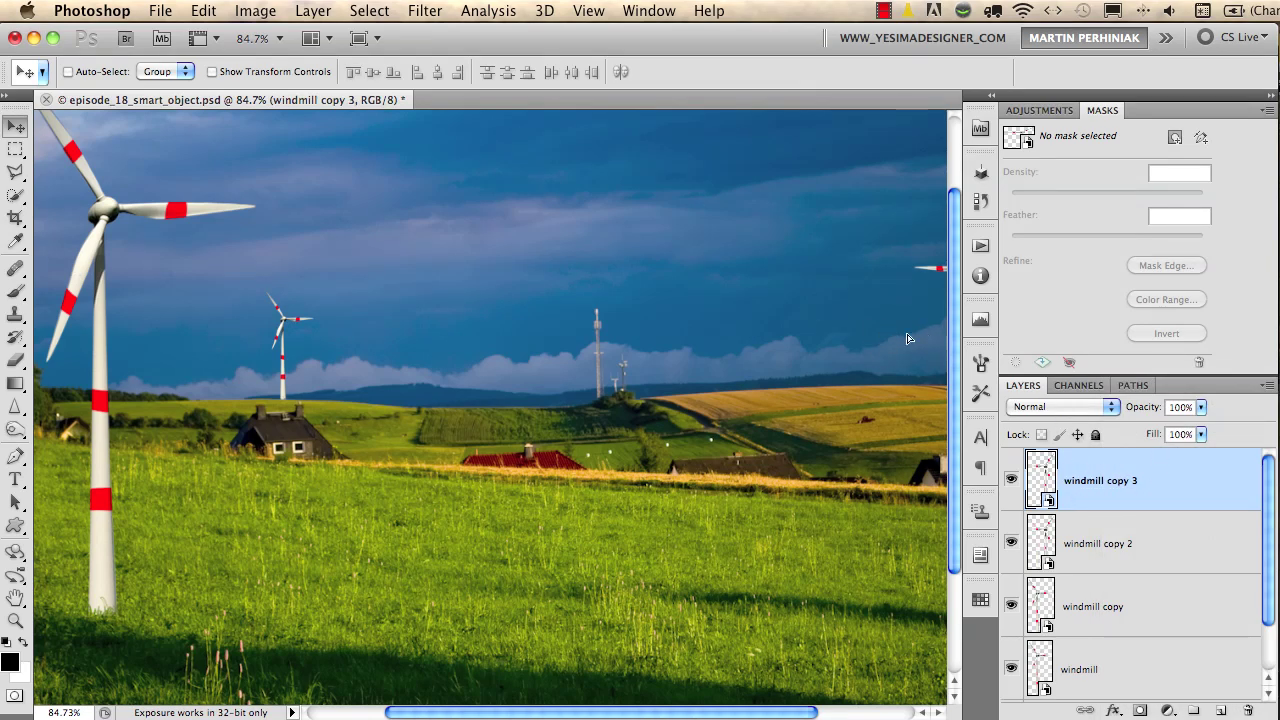
drag(926, 327, 726, 340)
scroll(726, 340, right, 10)
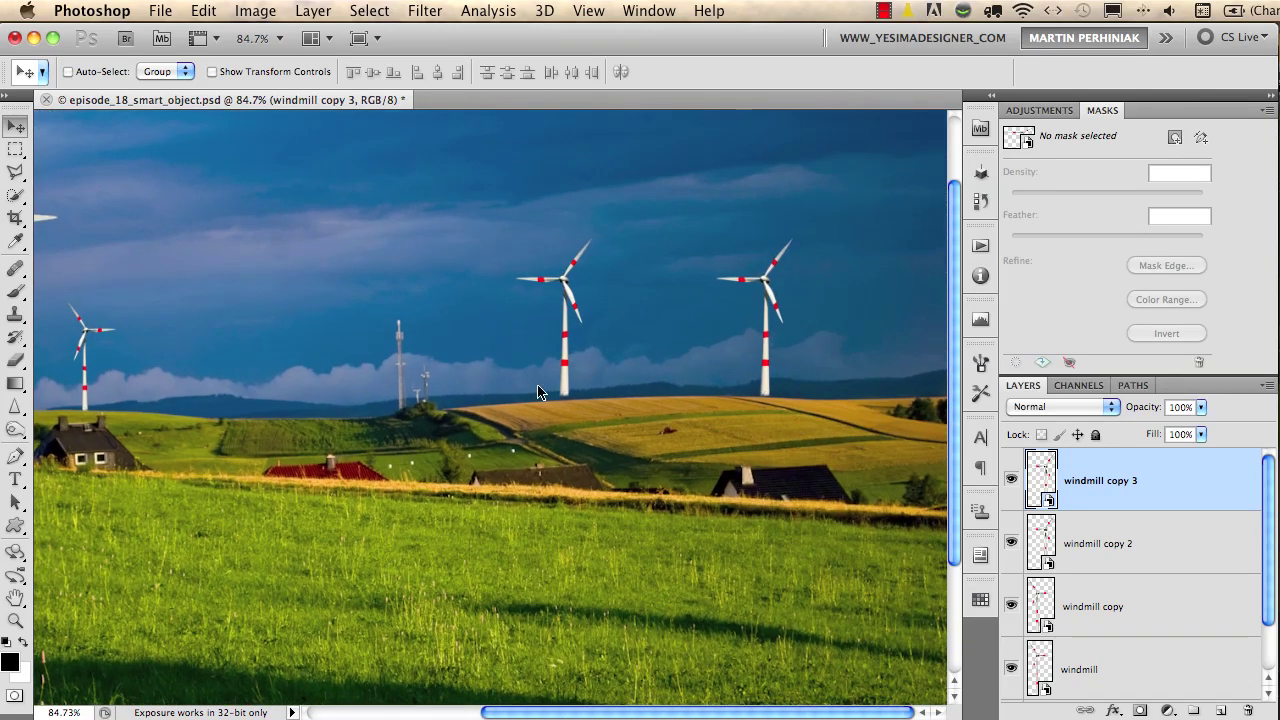
key(ctrl+t)
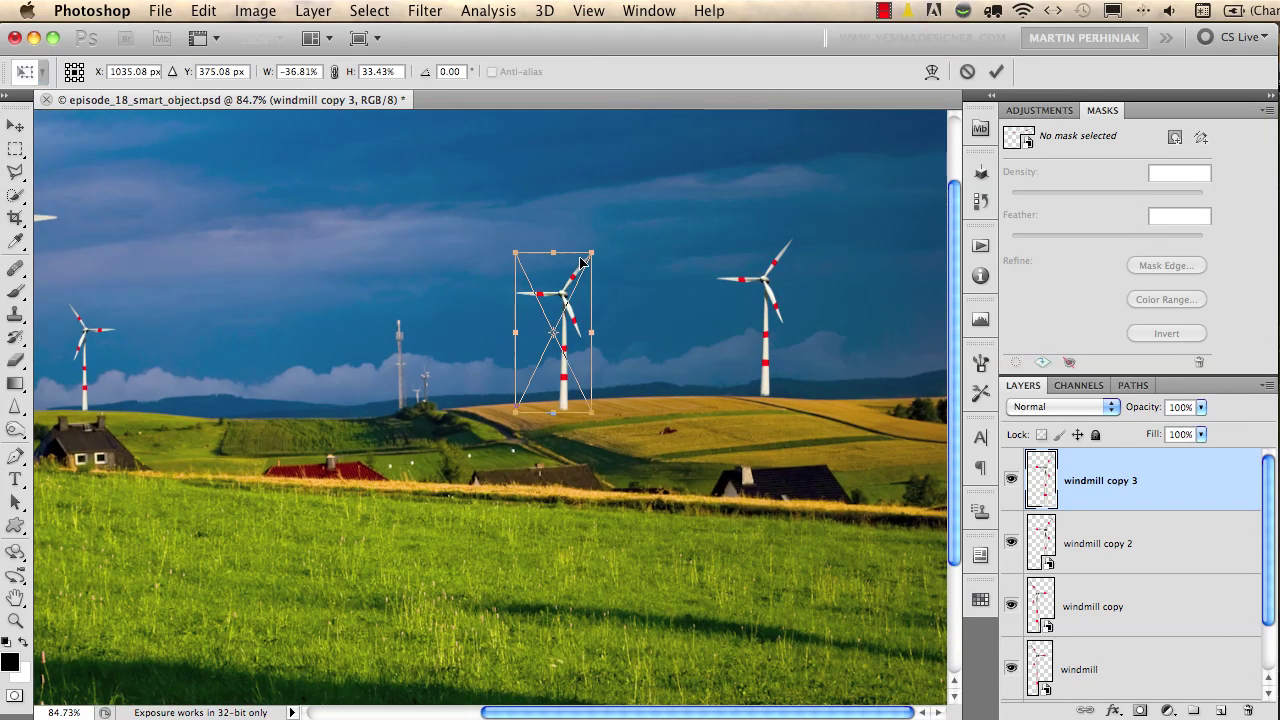
drag(586, 252, 650, 197)
key(Return)
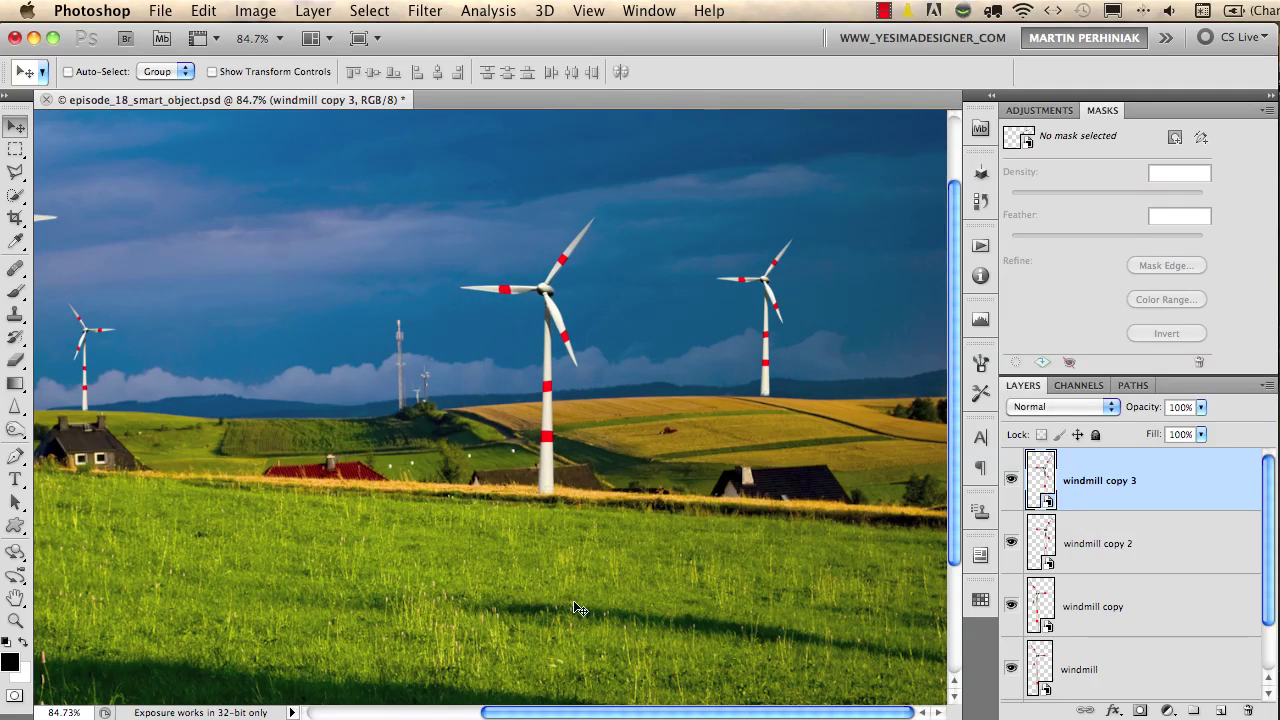
- In windmill copy 3's contents, hide the Hue/Saturation 1 layer, then save and close
double_click(1038, 478)
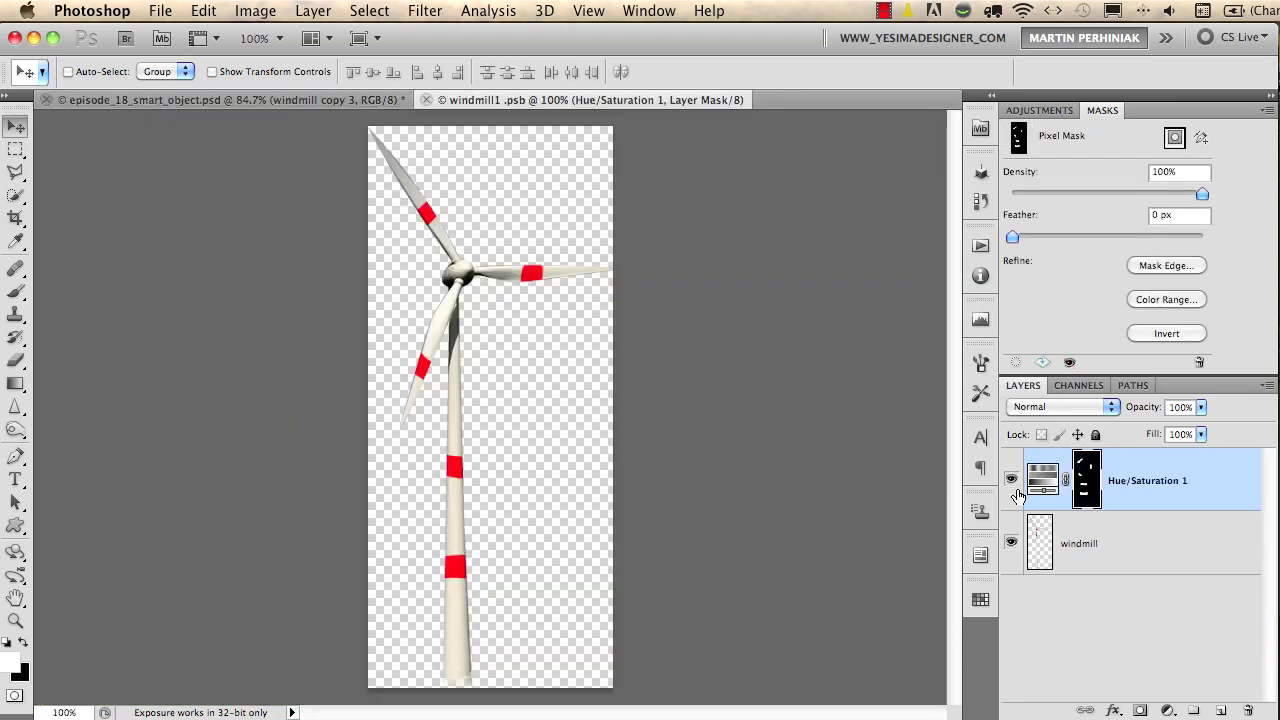
click(1010, 482)
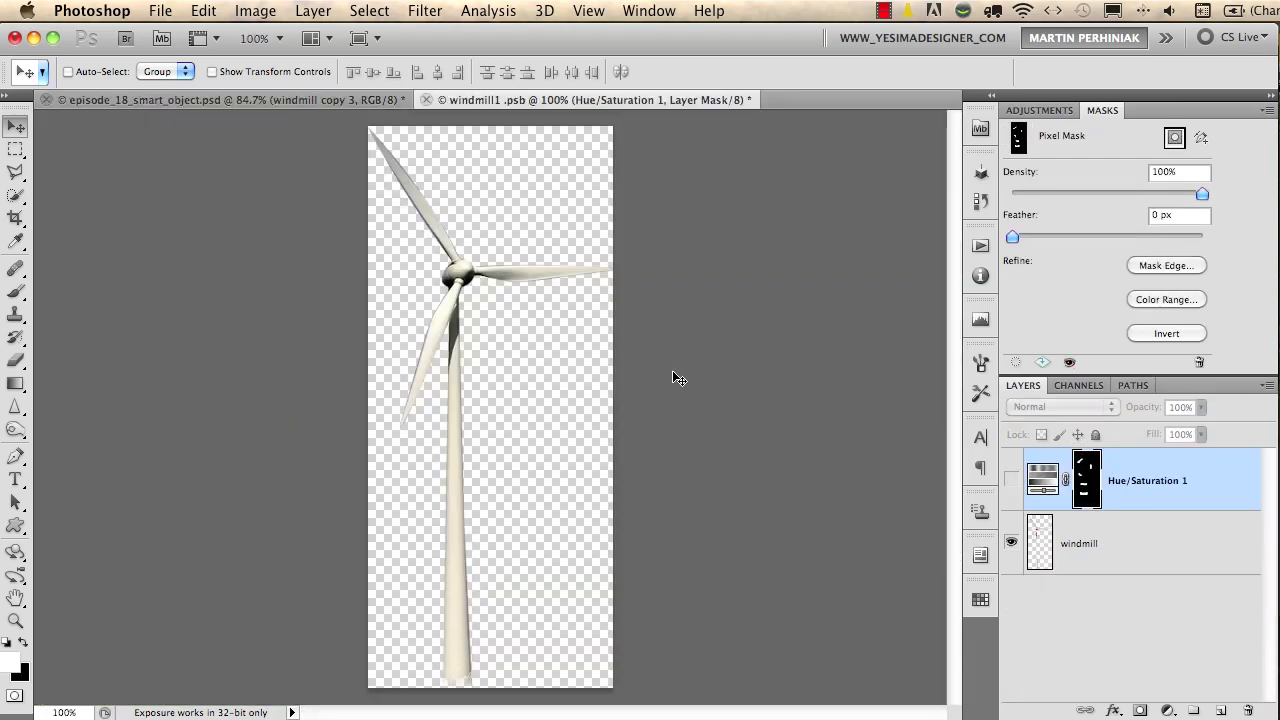
key(super+s)
key(super+w)
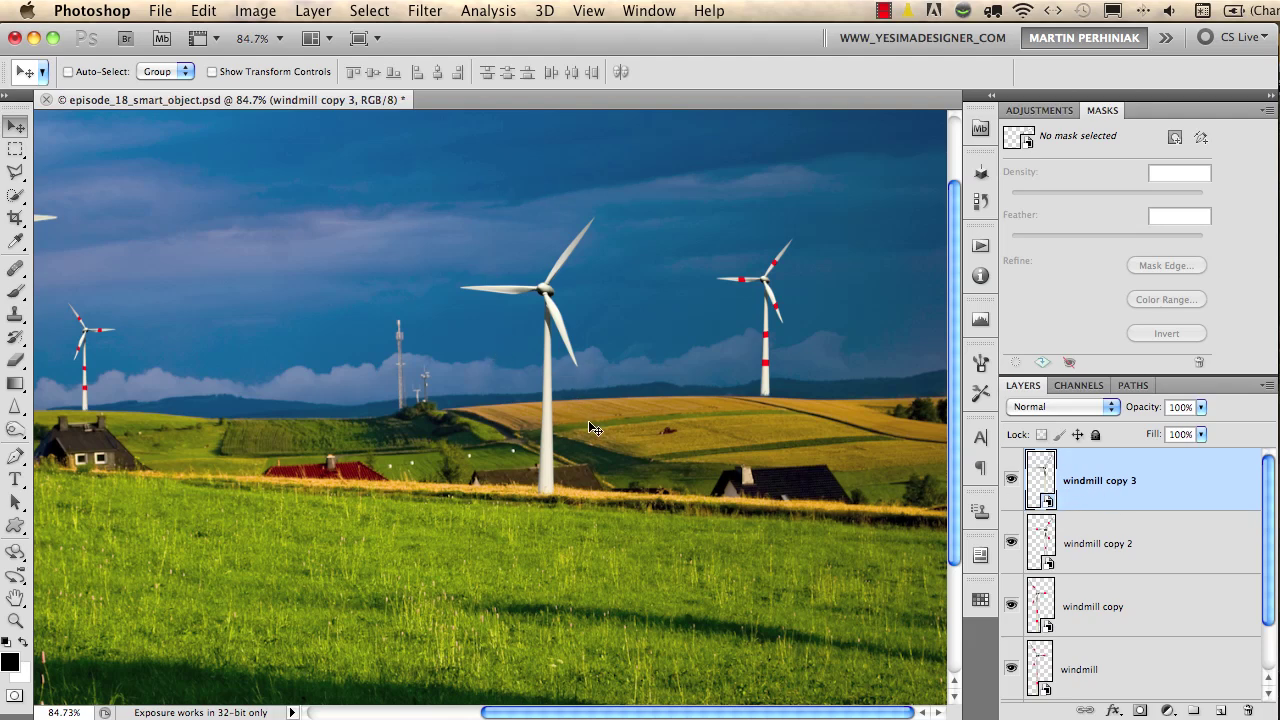
scroll(589, 425, down, 3)
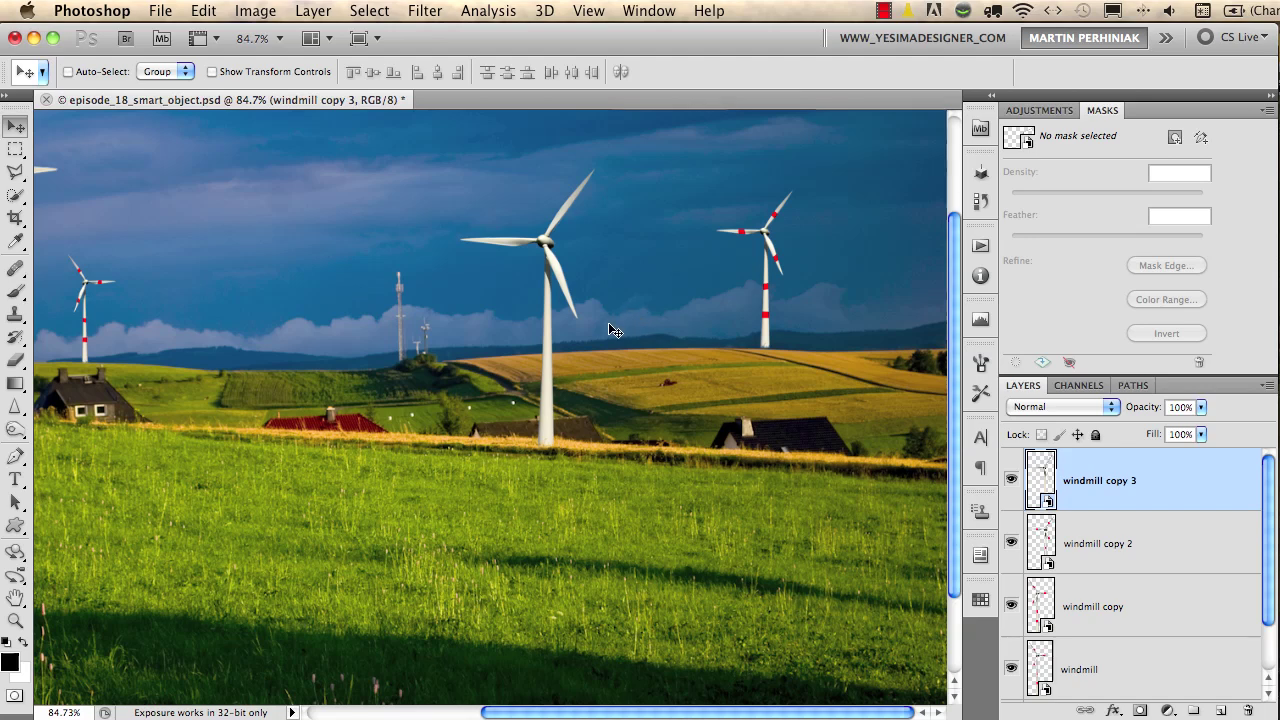
- Apply a Watercolor smart filter to windmill copy 3 and toggle its visibility to compare
click(422, 14)
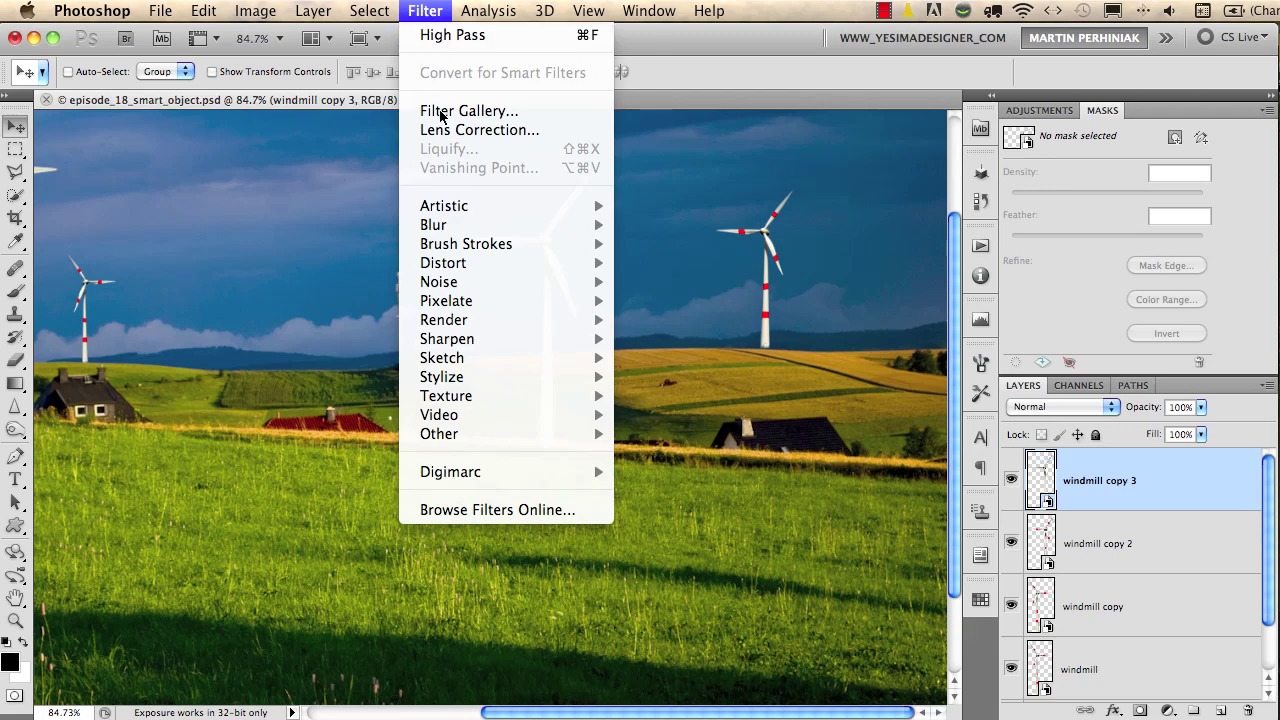
mouse_move(465, 211)
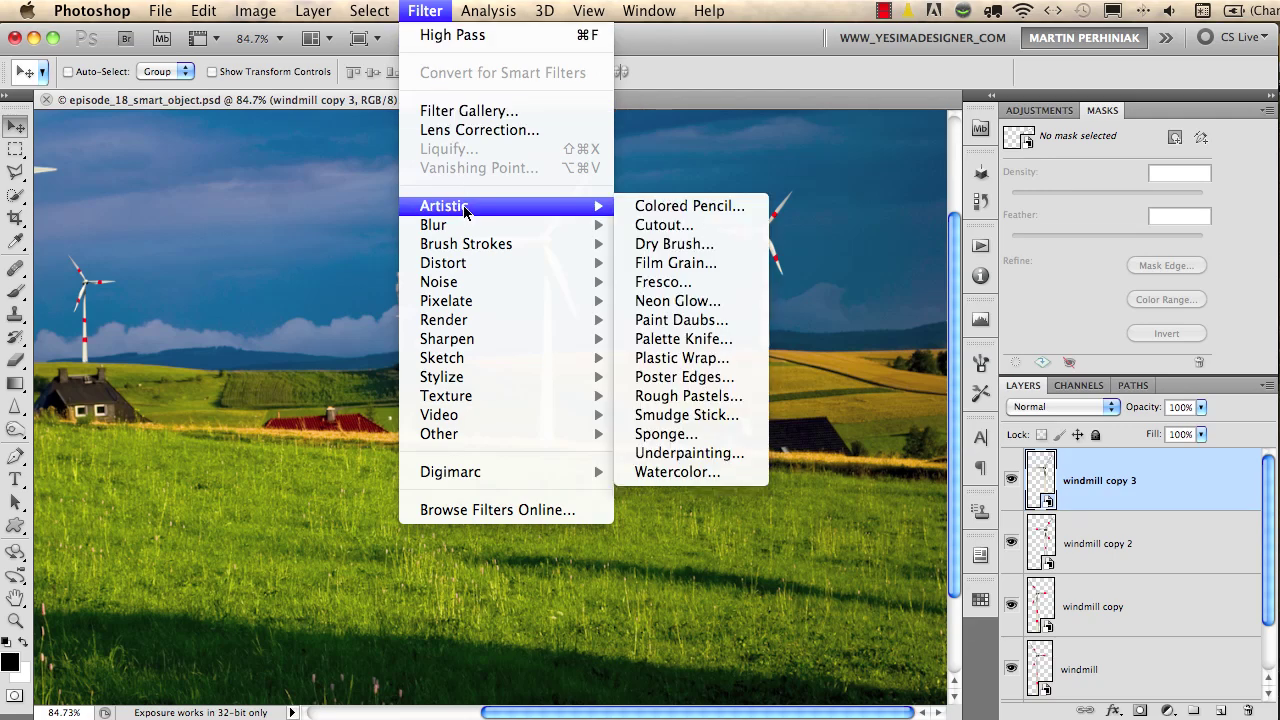
click(693, 228)
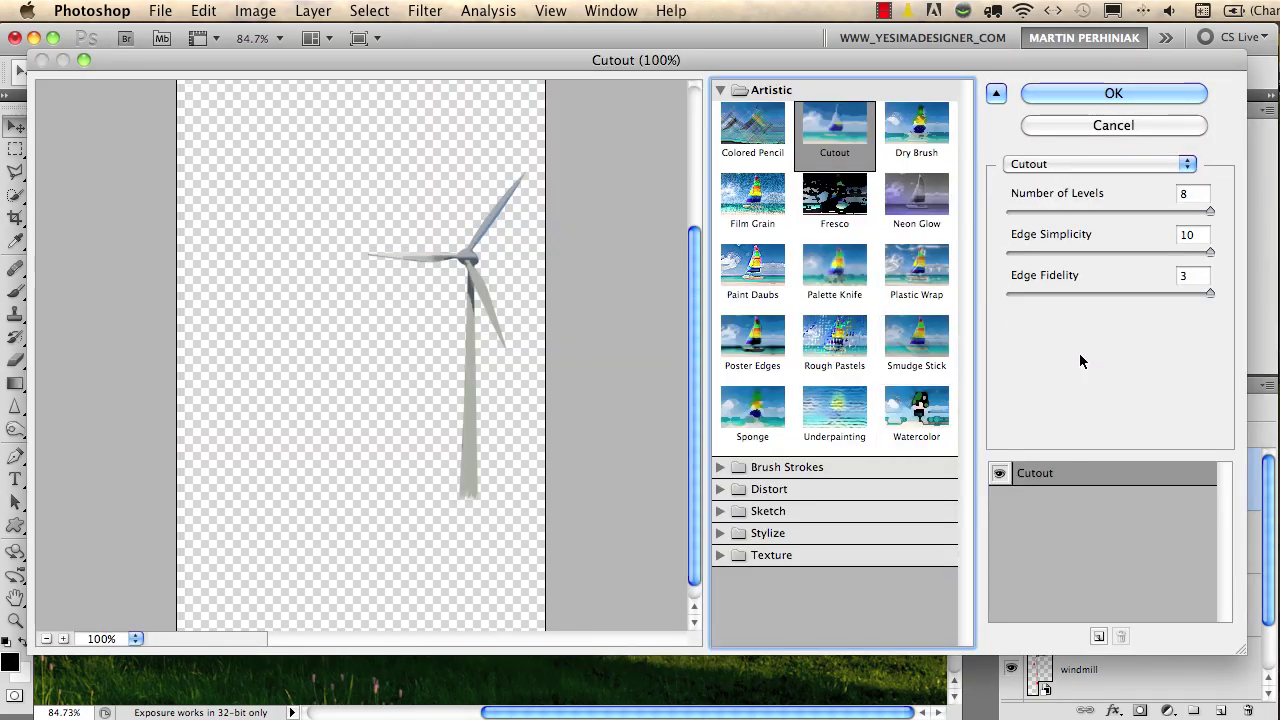
click(913, 420)
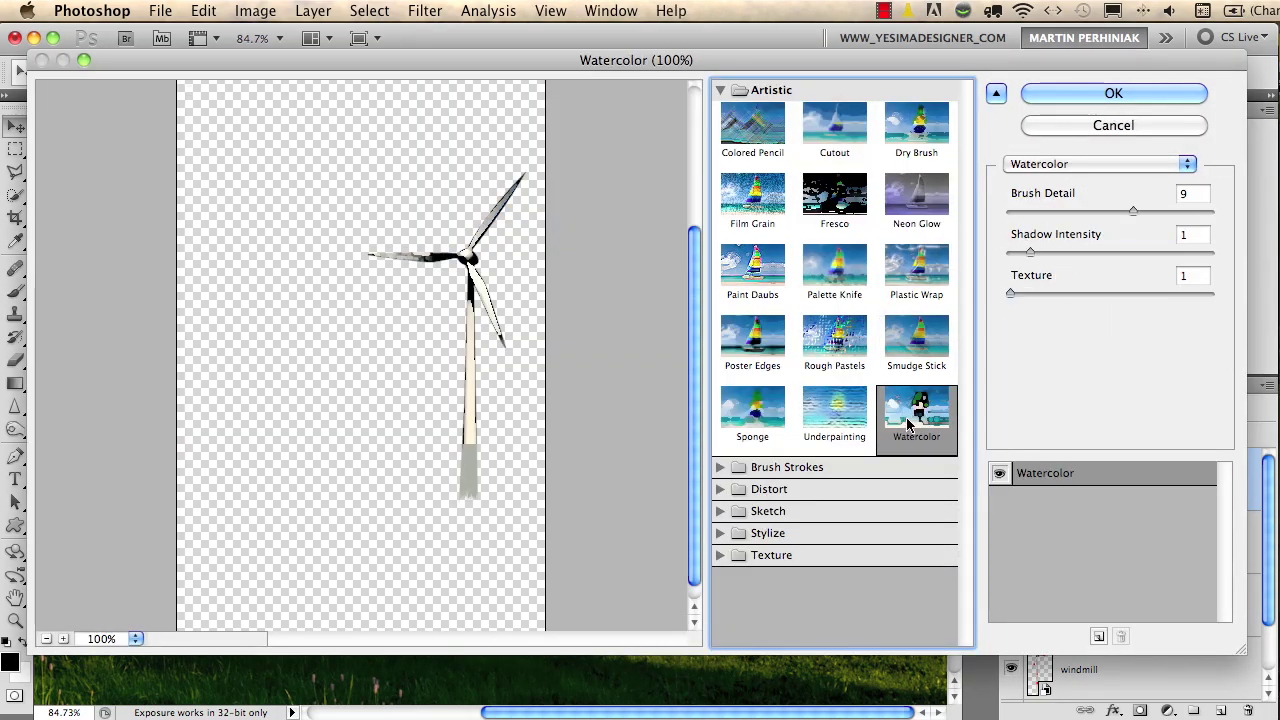
click(1055, 93)
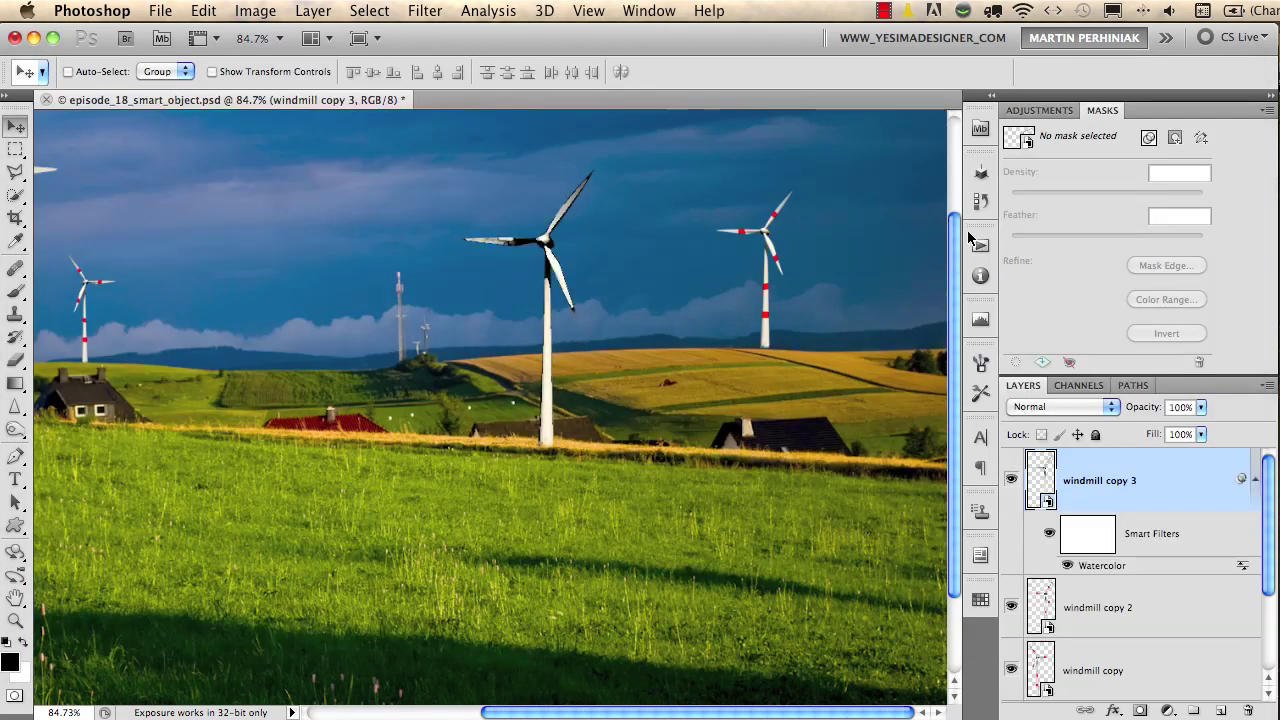
scroll(557, 274, up, 5)
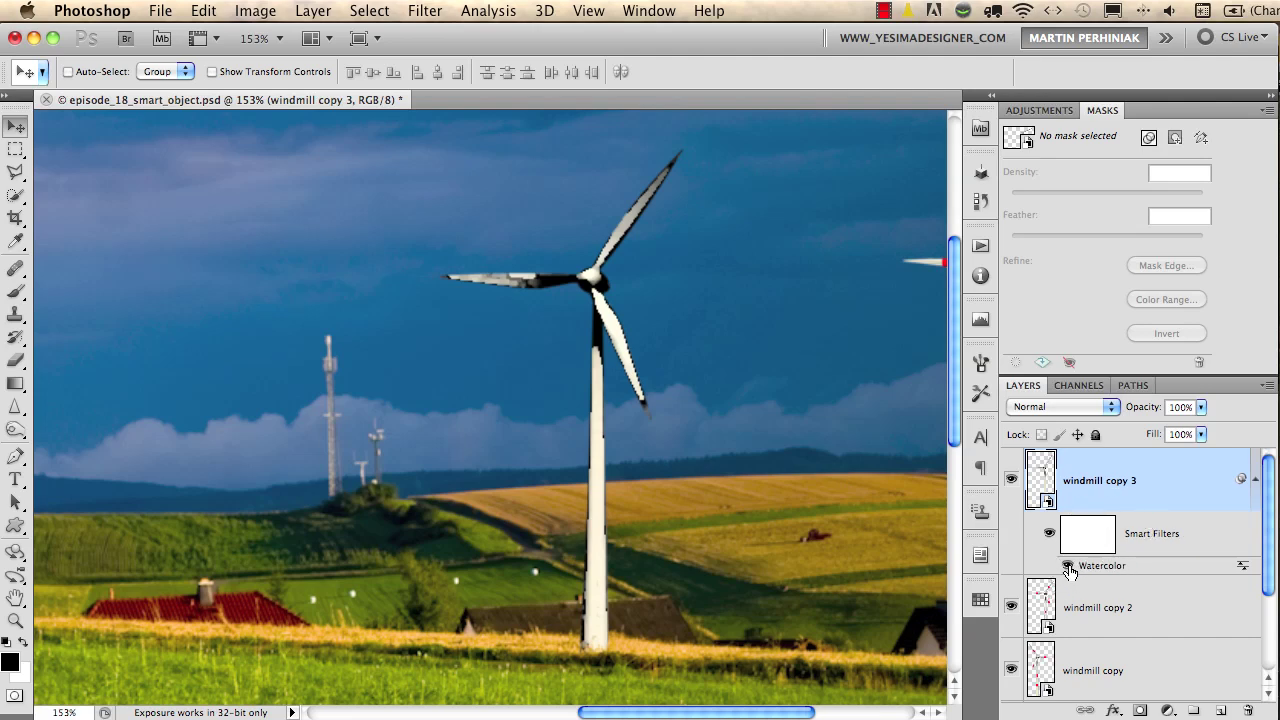
click(1068, 566)
click(1067, 567)
- Switch the smart filter from Watercolor to Palette Knife
double_click(1092, 567)
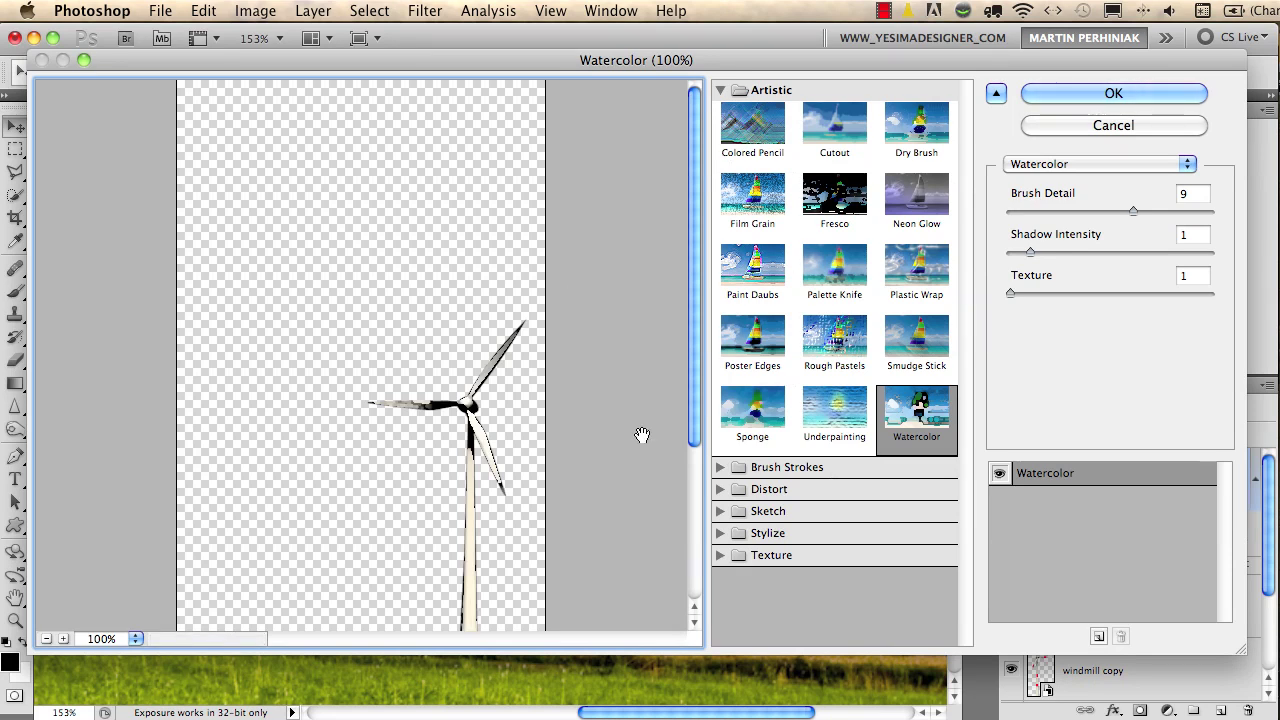
click(835, 268)
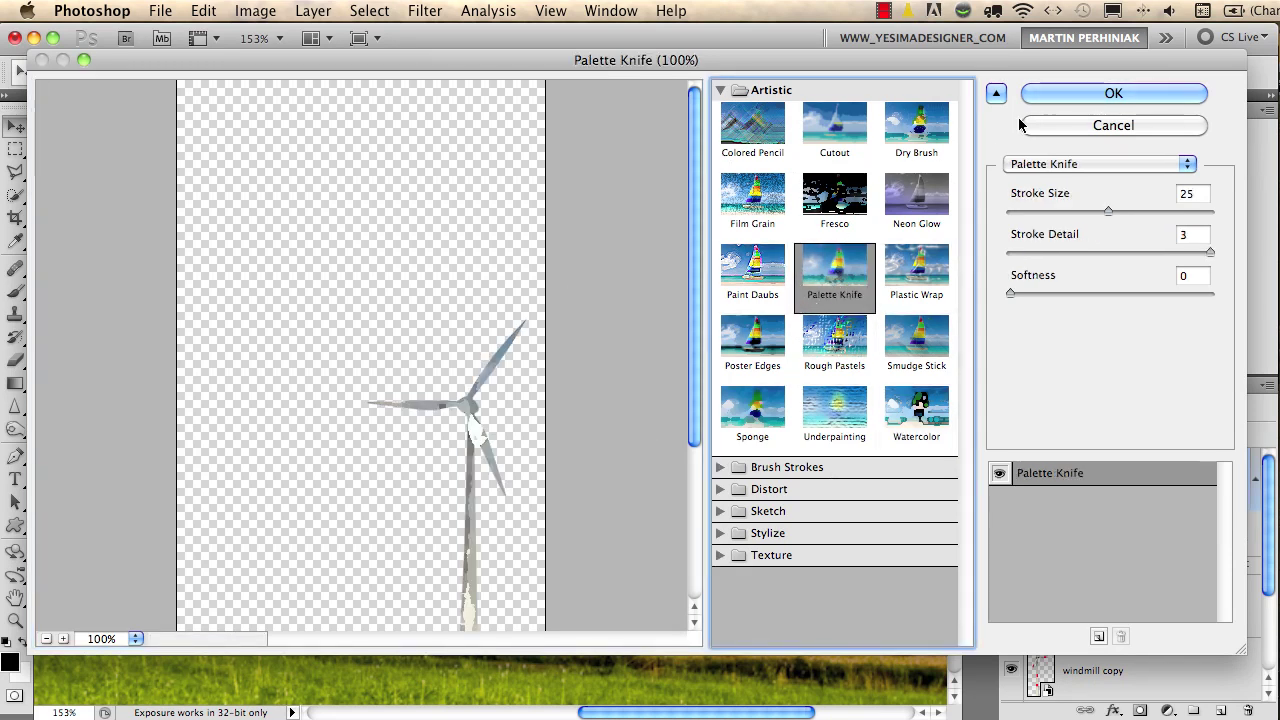
click(1064, 97)
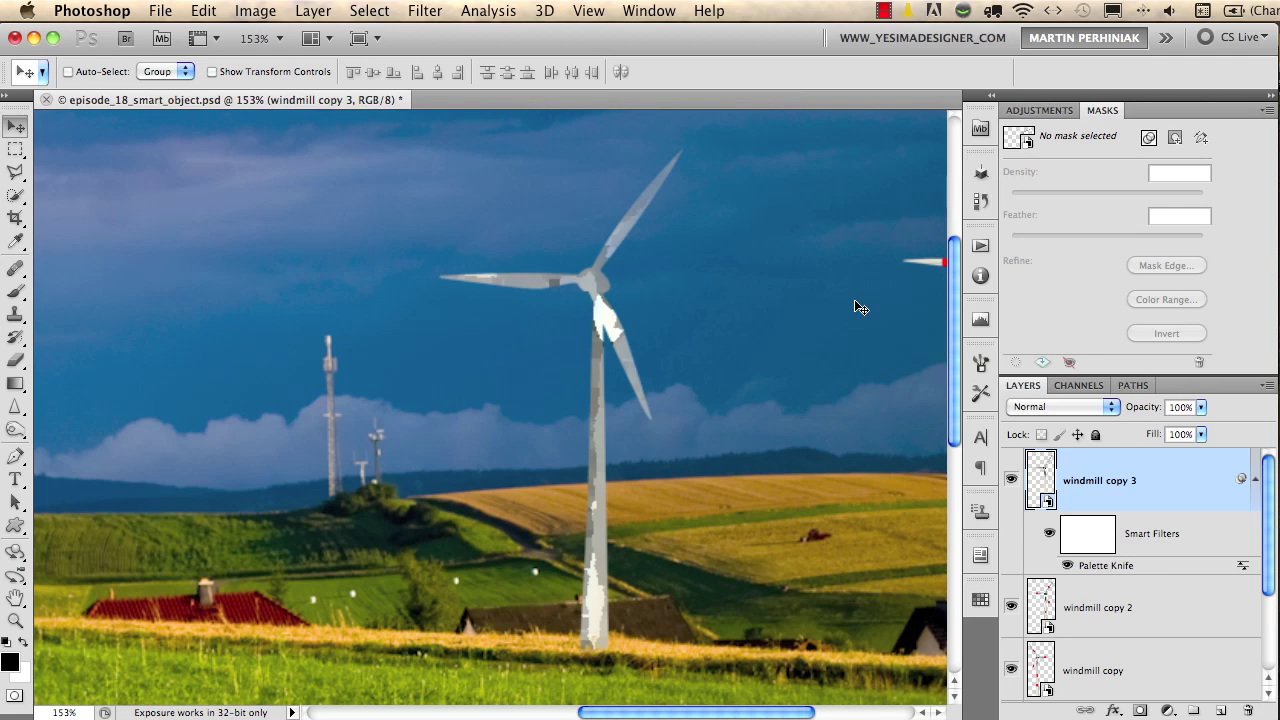